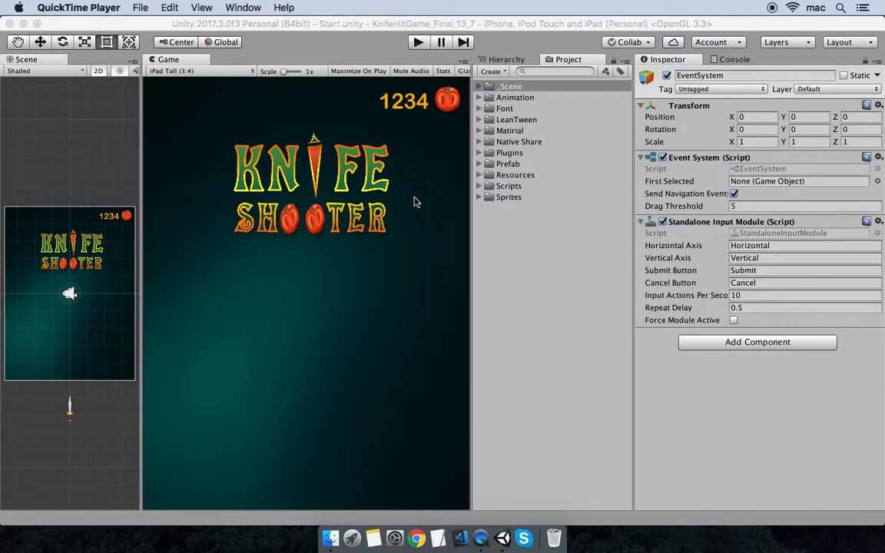
# - Test-play stage 1 of the game in the editor, throwing knives until the round ends at score 6
pyautogui.click(419, 43)
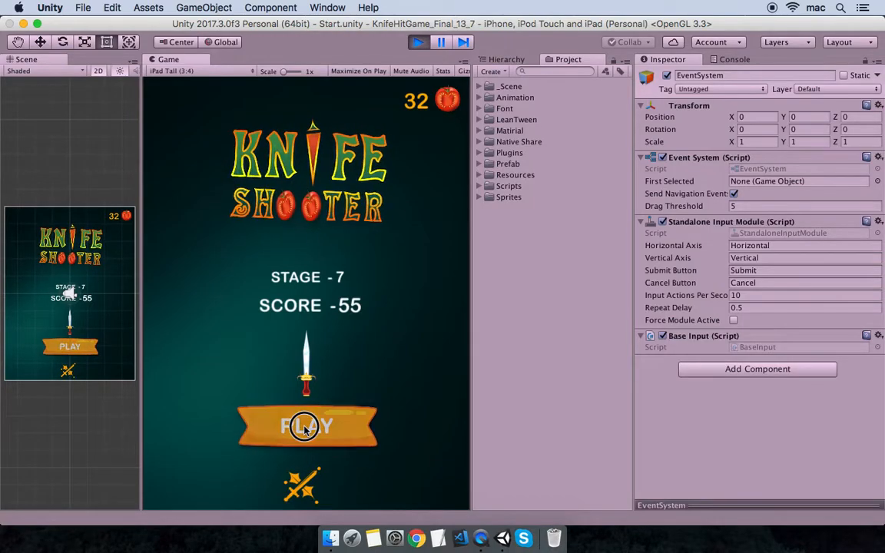
pyautogui.click(306, 429)
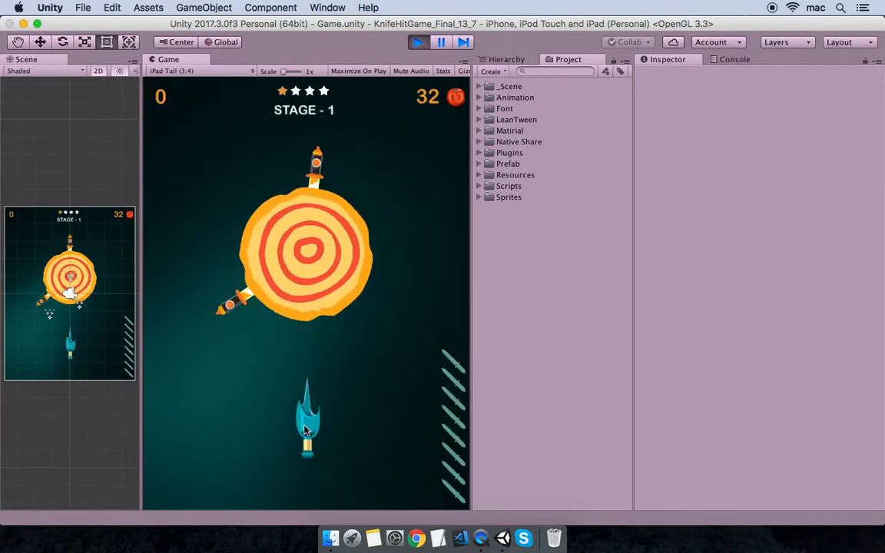
pyautogui.click(305, 430)
pyautogui.click(305, 430)
pyautogui.click(305, 430)
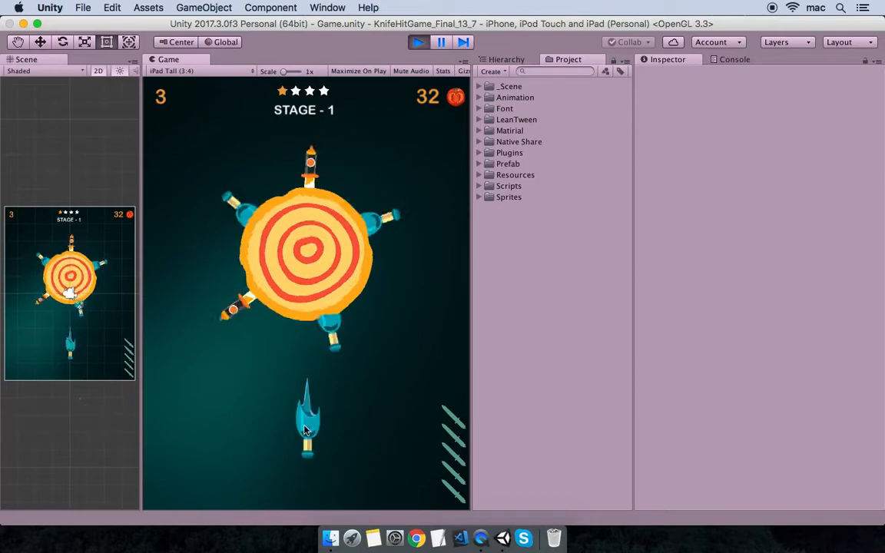
pyautogui.click(305, 430)
pyautogui.click(305, 430)
pyautogui.click(306, 430)
pyautogui.click(305, 430)
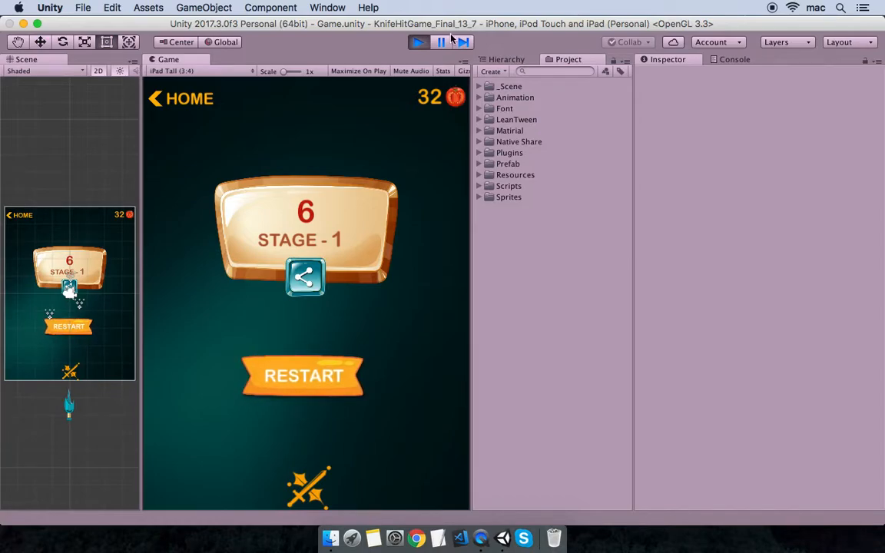
pyautogui.click(419, 43)
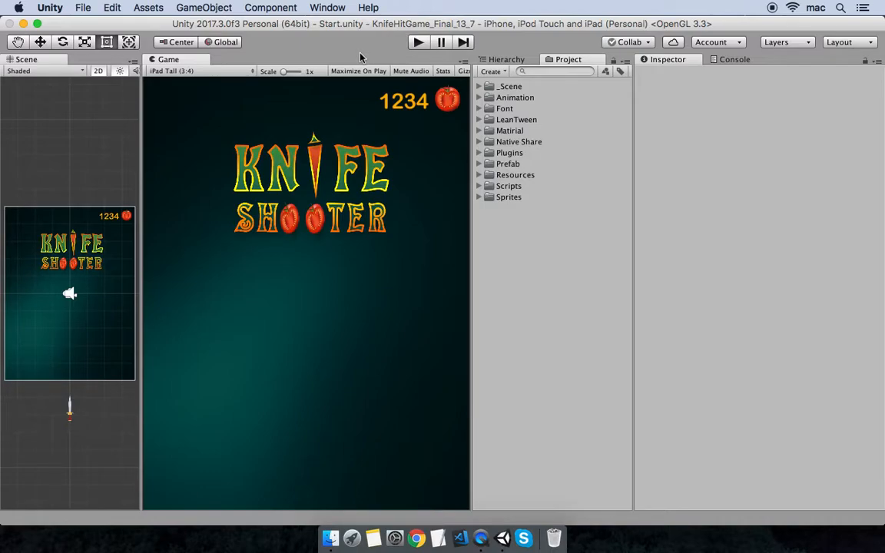
# - Open Build Settings with iOS as the platform and show the iOS Player Settings
pyautogui.click(81, 7)
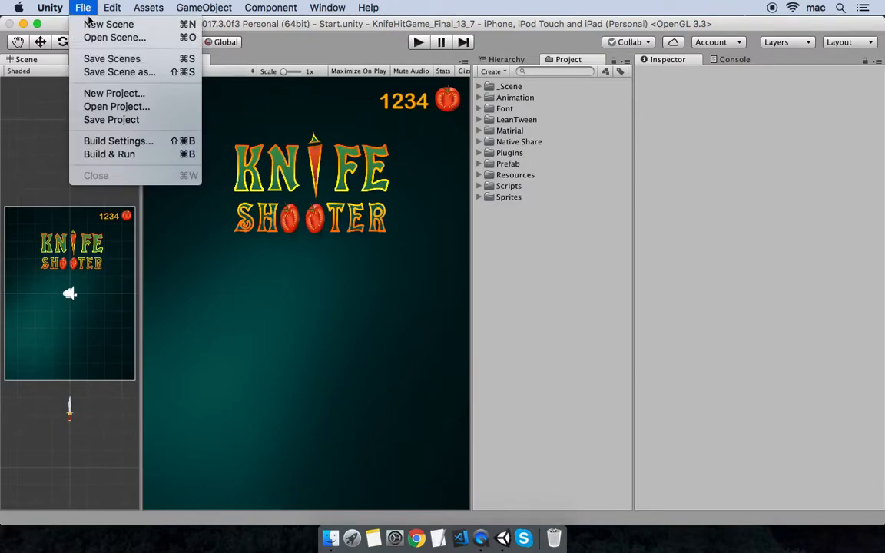
pyautogui.click(151, 147)
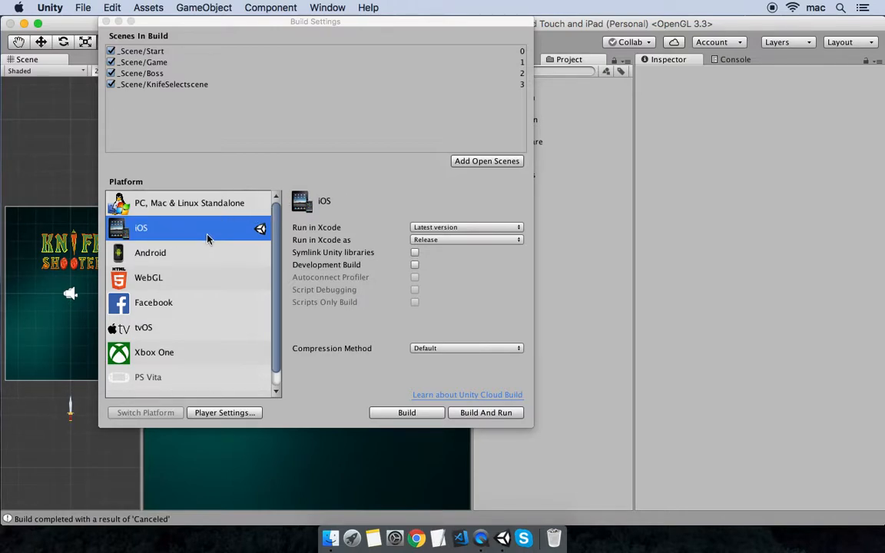
pyautogui.click(192, 248)
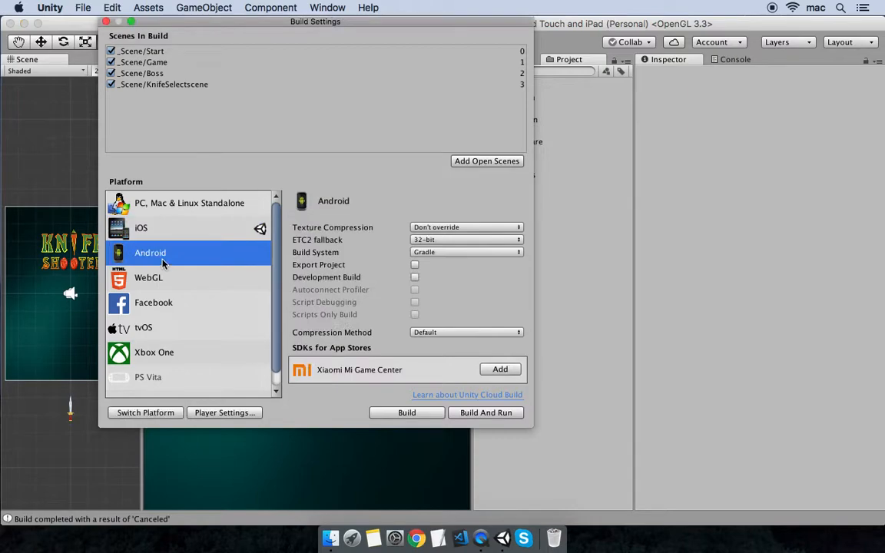
pyautogui.click(196, 229)
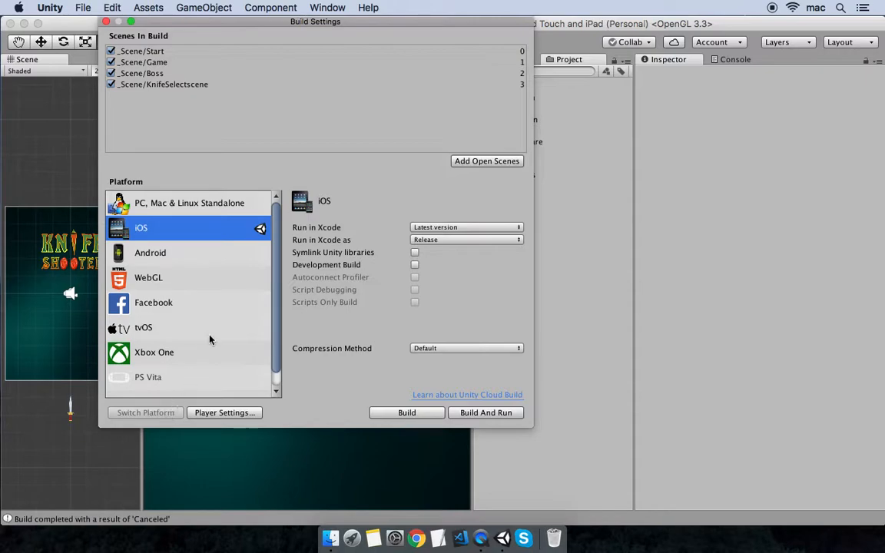
pyautogui.click(235, 416)
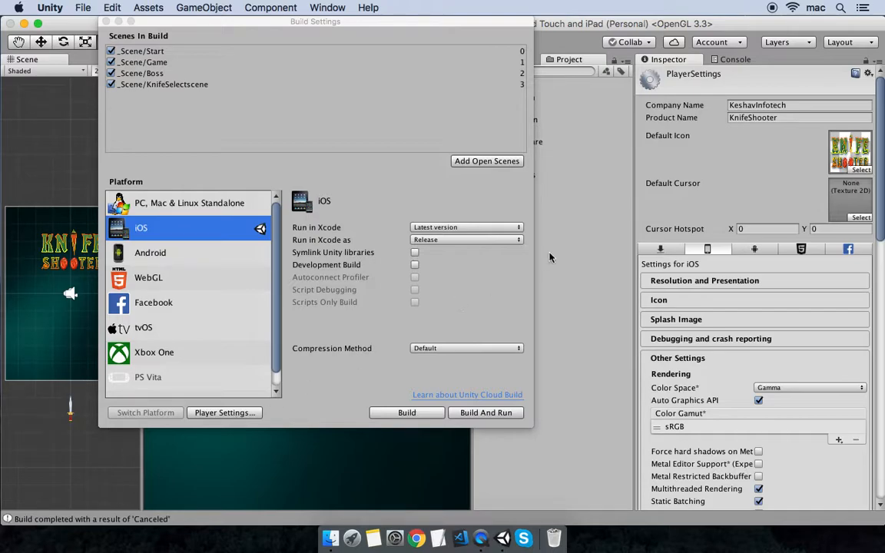
# - Check the company name and the KnifeShooter product name in Player Settings
pyautogui.click(792, 106)
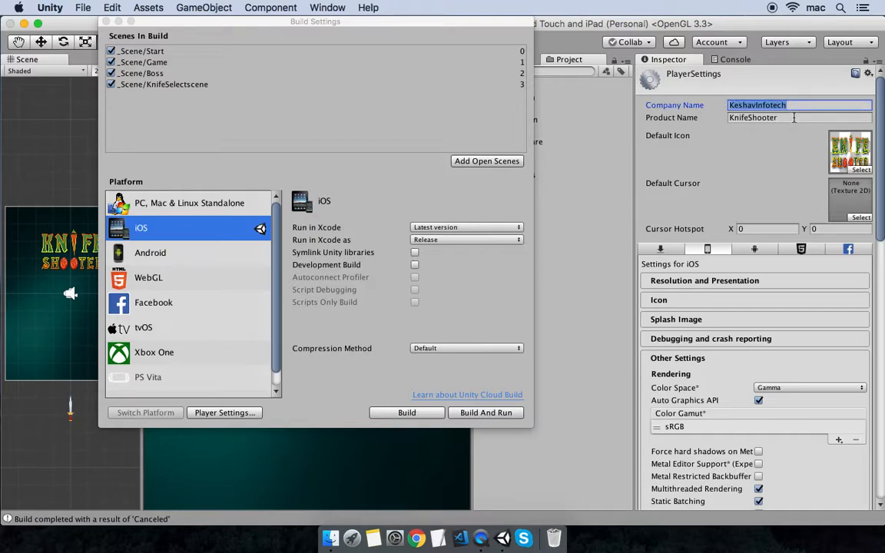
pyautogui.click(793, 118)
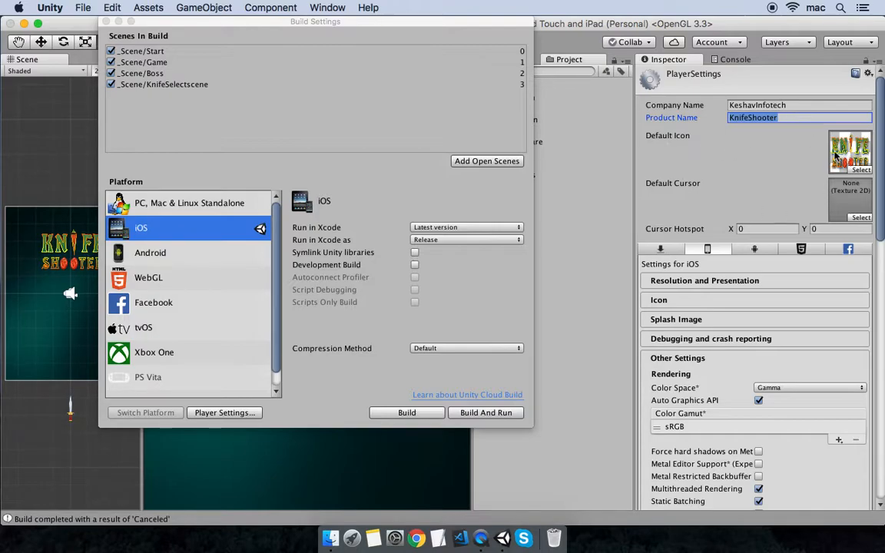
pyautogui.scroll(-2, 713, 184)
pyautogui.scroll(-8, 713, 184)
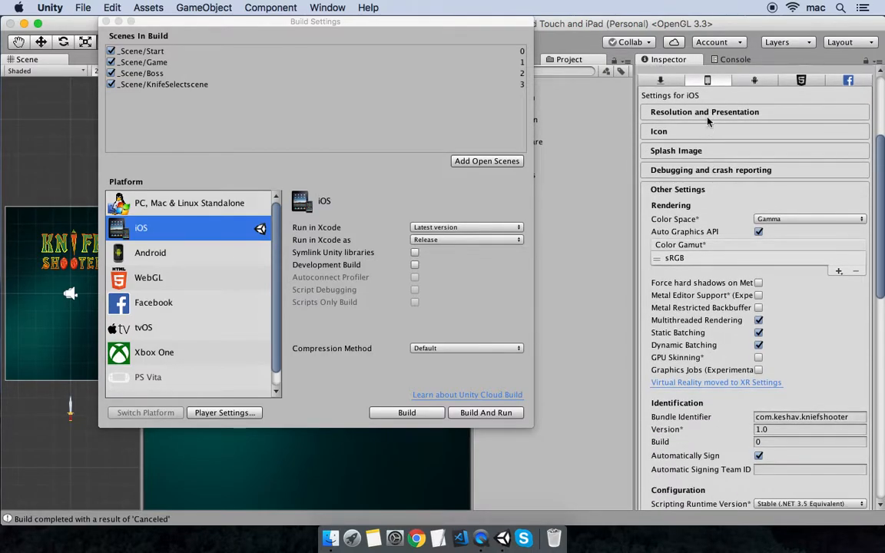
pyautogui.click(708, 115)
pyautogui.click(679, 204)
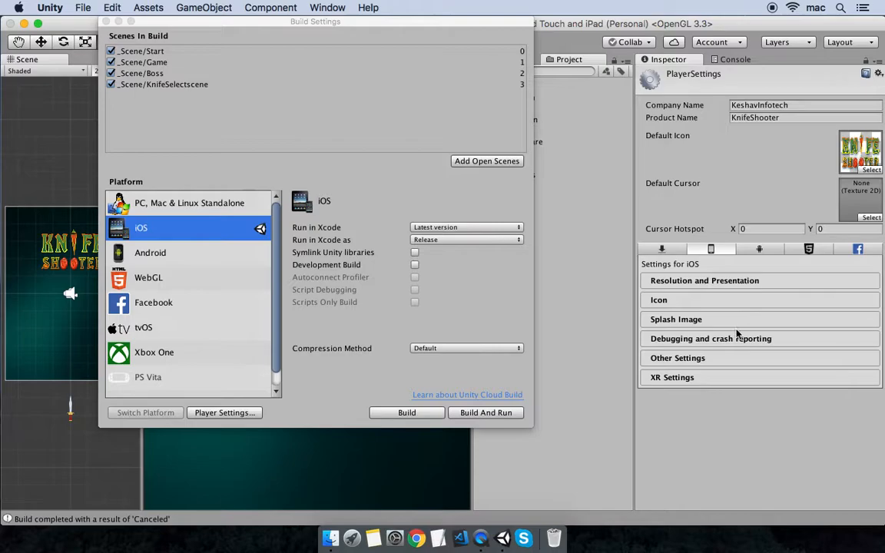
# - Expand Other Settings and check the Bundle Identifier value
pyautogui.click(658, 359)
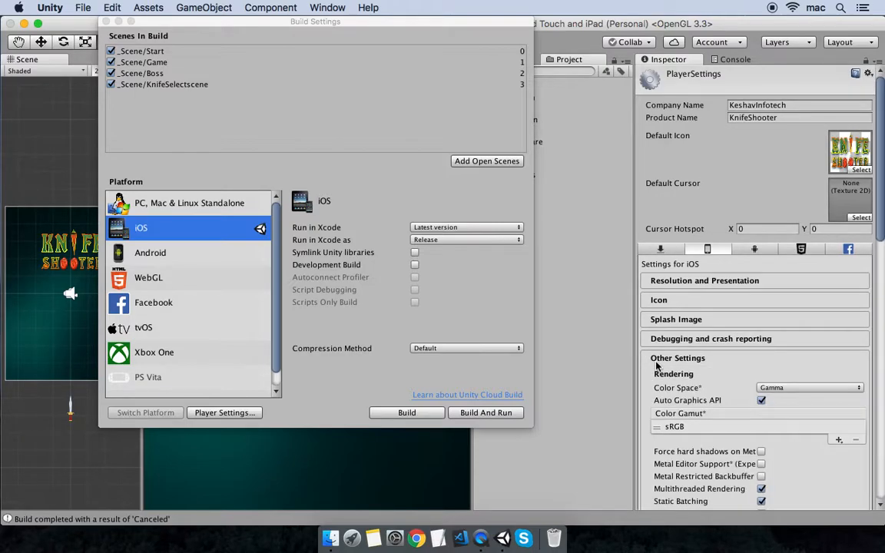
pyautogui.scroll(-3, 691, 323)
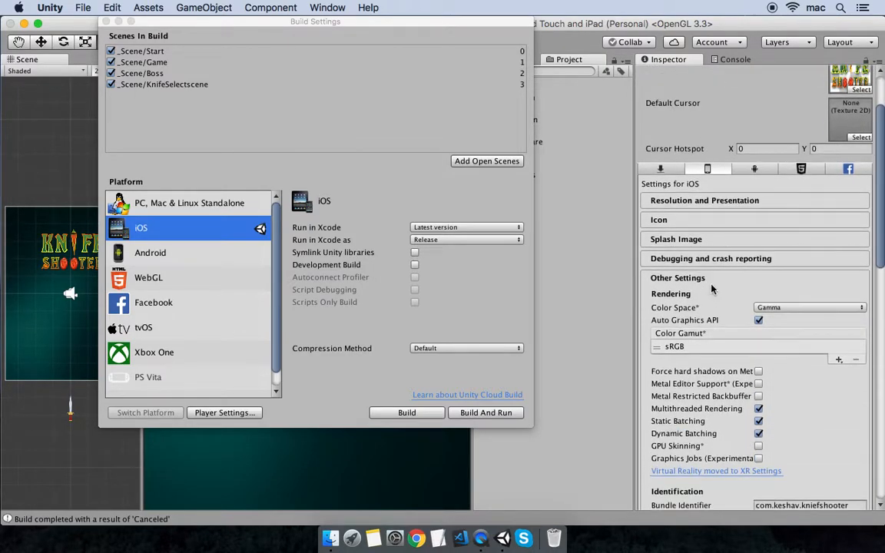
pyautogui.scroll(-5, 712, 289)
pyautogui.scroll(-2, 720, 291)
pyautogui.click(846, 319)
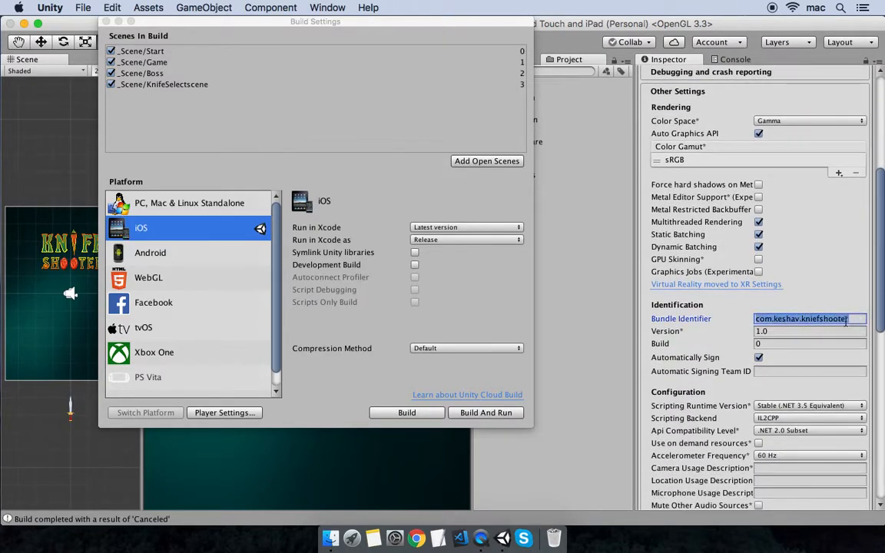
pyautogui.scroll(-1, 714, 362)
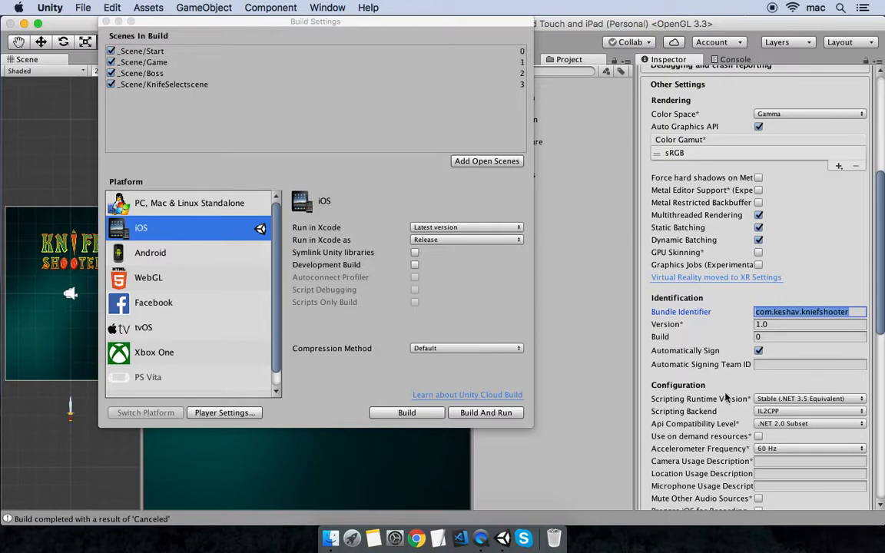
pyautogui.scroll(-1, 719, 396)
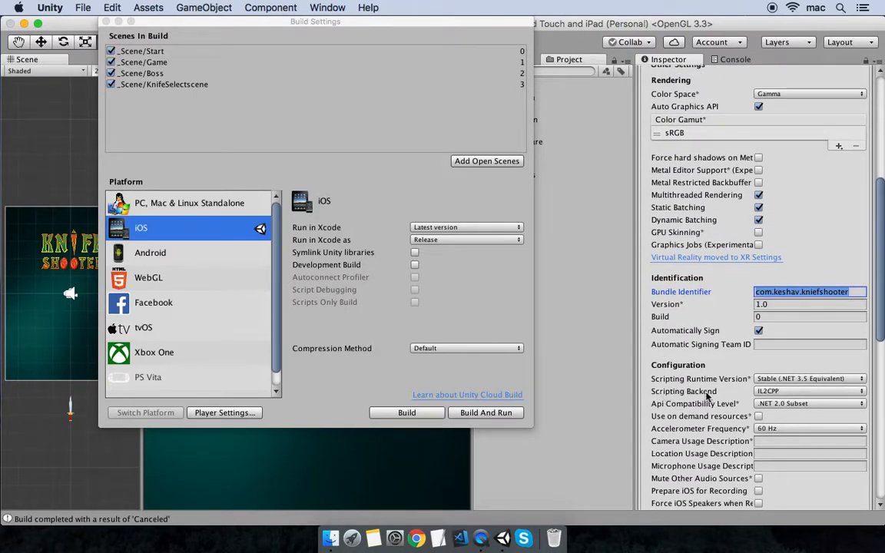
pyautogui.scroll(-1, 692, 415)
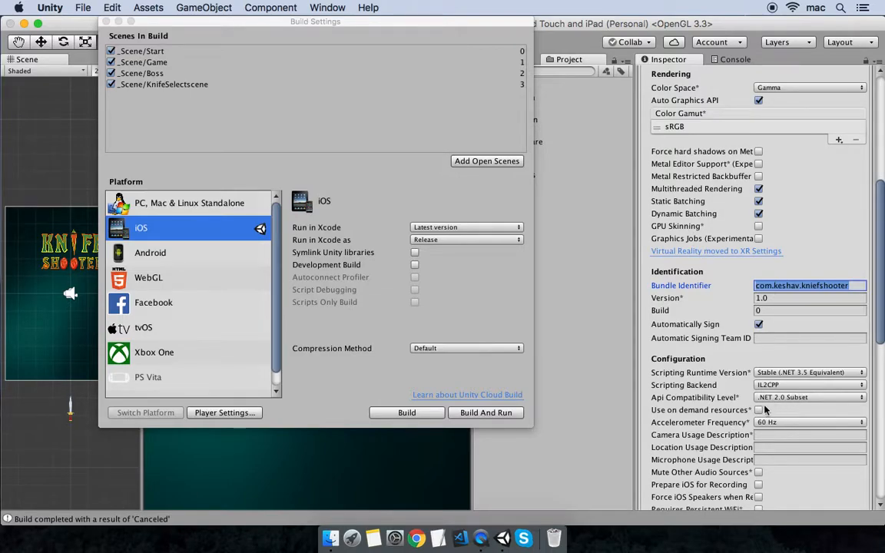
pyautogui.scroll(-8, 772, 407)
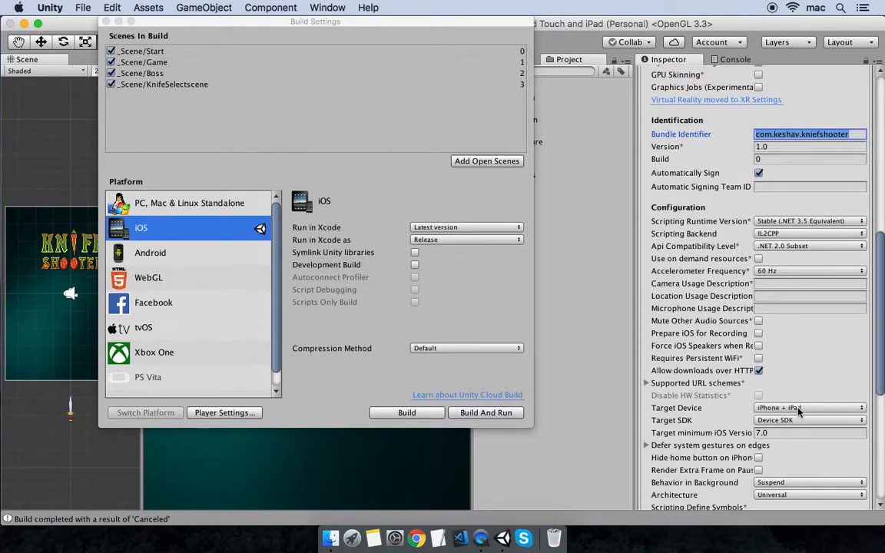
# - Keep iPhone + iPad as target device and Universal architecture, then start the iOS build
pyautogui.click(799, 412)
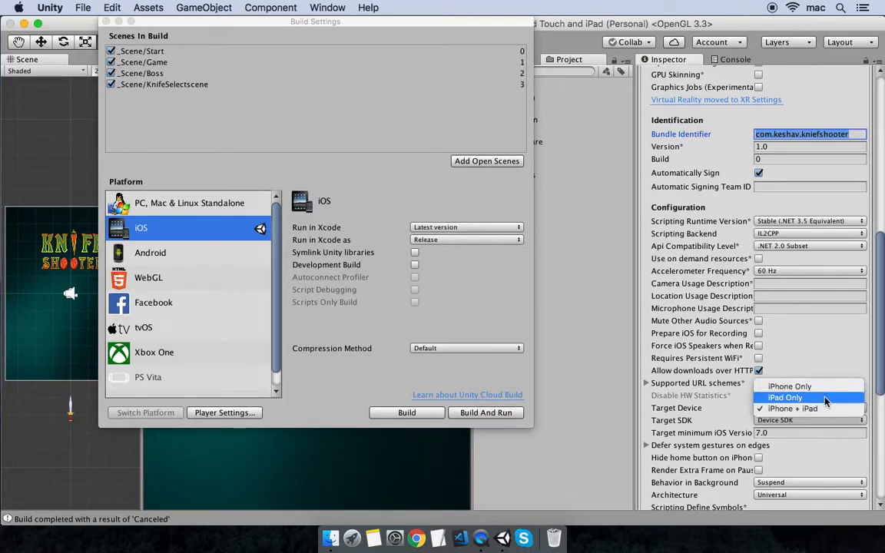
pyautogui.click(787, 410)
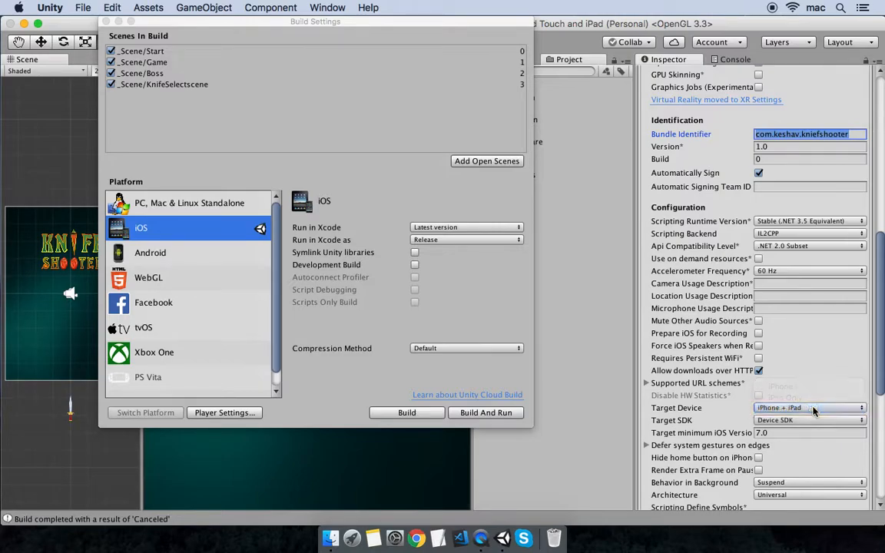
pyautogui.scroll(-2, 776, 414)
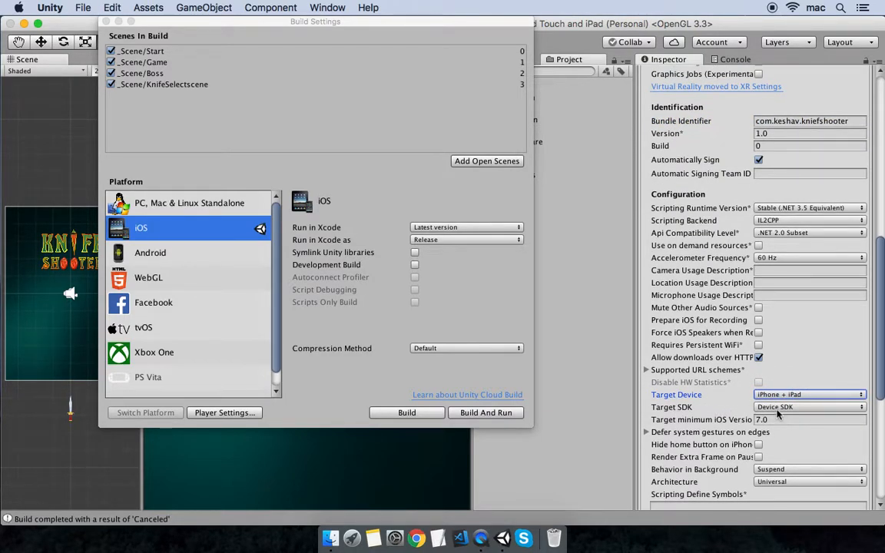
pyautogui.scroll(-4, 703, 400)
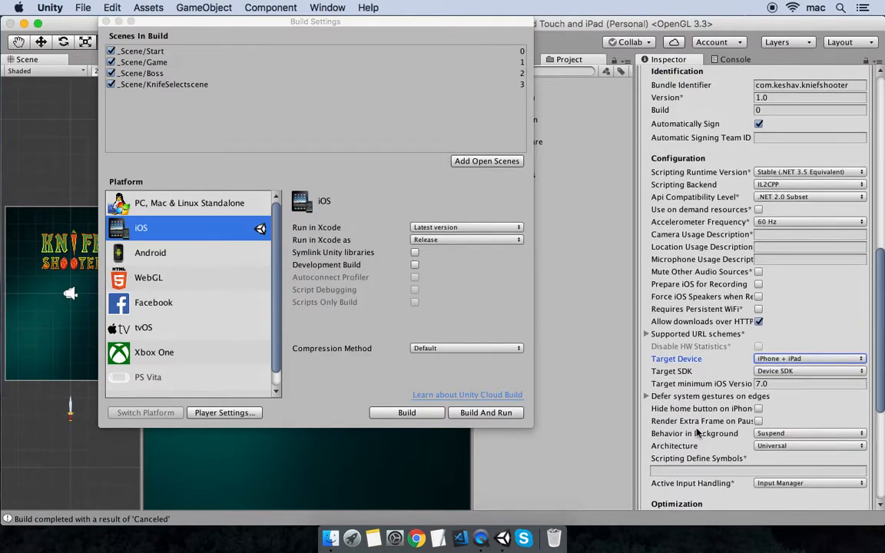
pyautogui.scroll(-5, 696, 434)
pyautogui.click(787, 403)
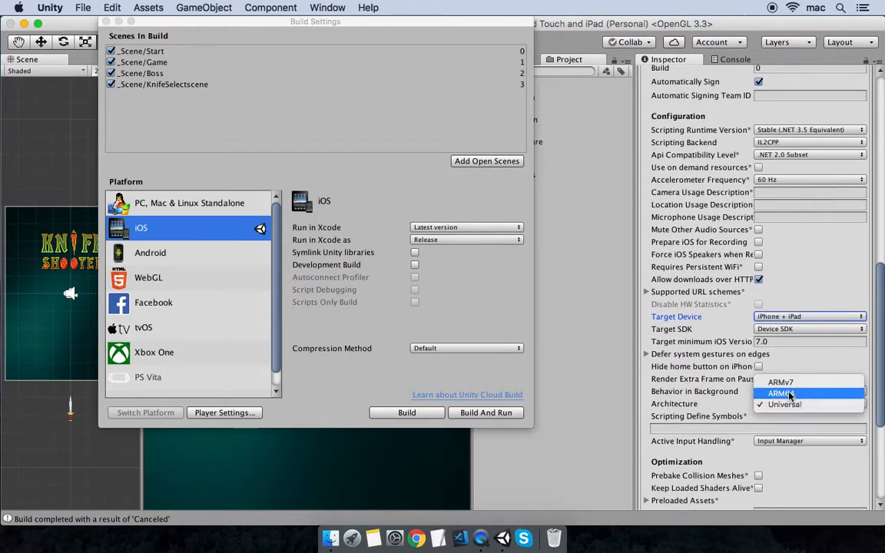
pyautogui.click(784, 404)
pyautogui.scroll(-3, 702, 397)
pyautogui.scroll(-15, 702, 397)
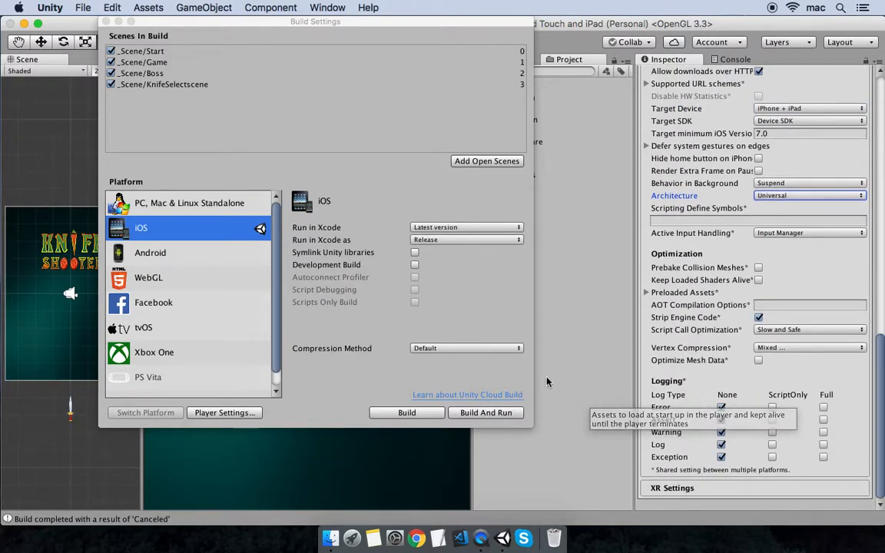
pyautogui.click(406, 413)
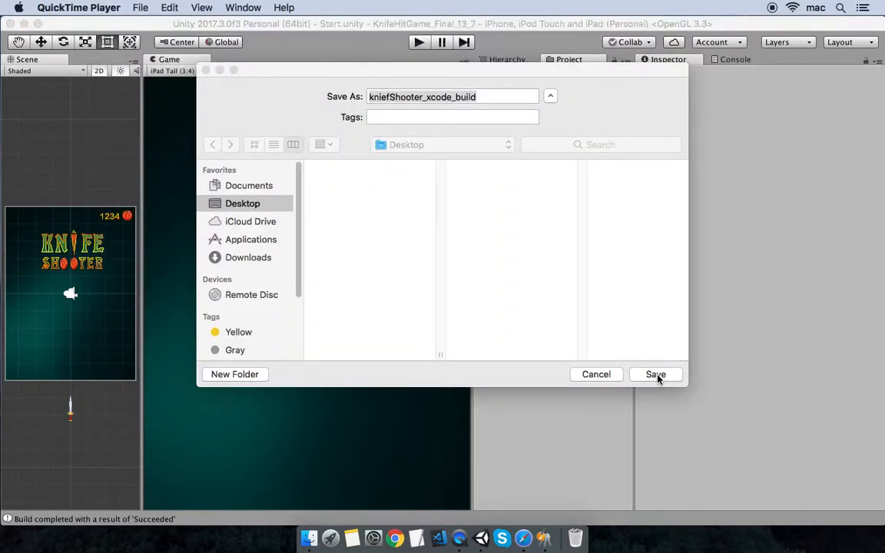
# - Save the Xcode project as kniefShooter_xcode_build on the Desktop to begin building
pyautogui.click(657, 376)
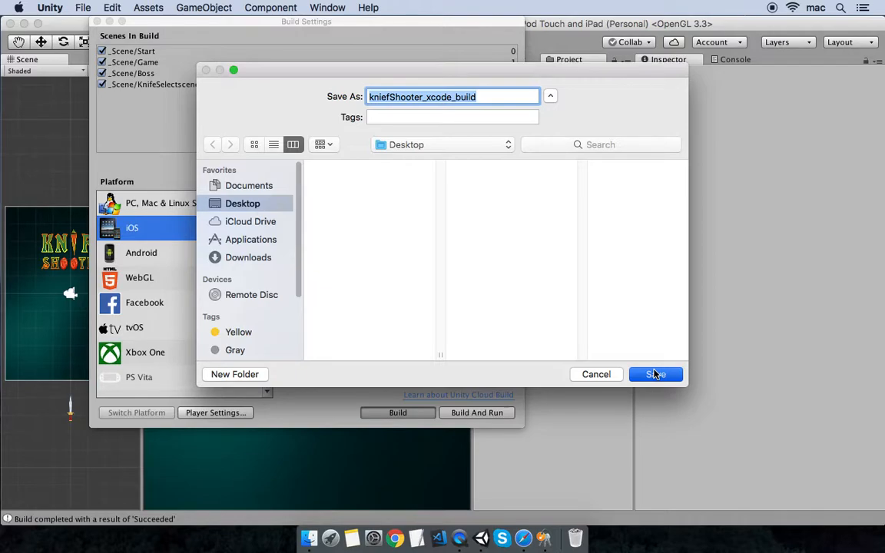
pyautogui.click(655, 375)
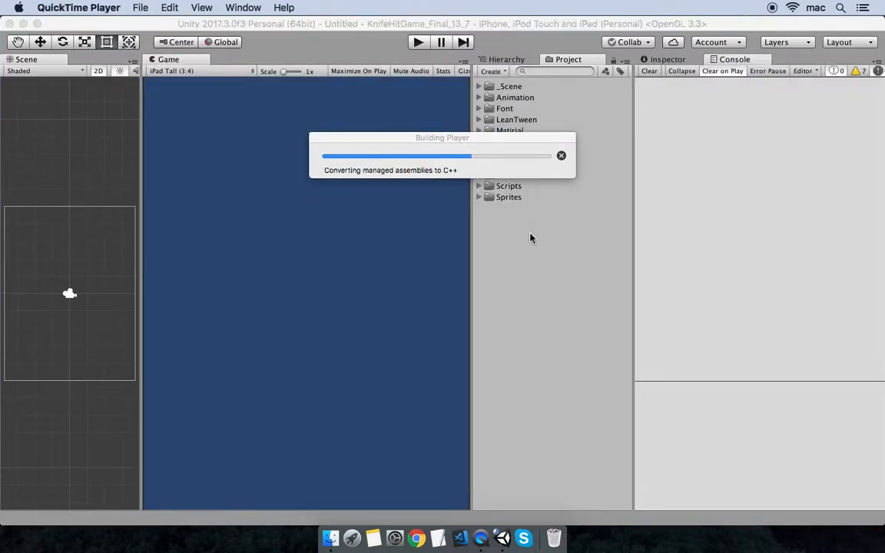
# - Launch Keychain Access and start a certificate request from a Certificate Authority
pyautogui.press('super+space')
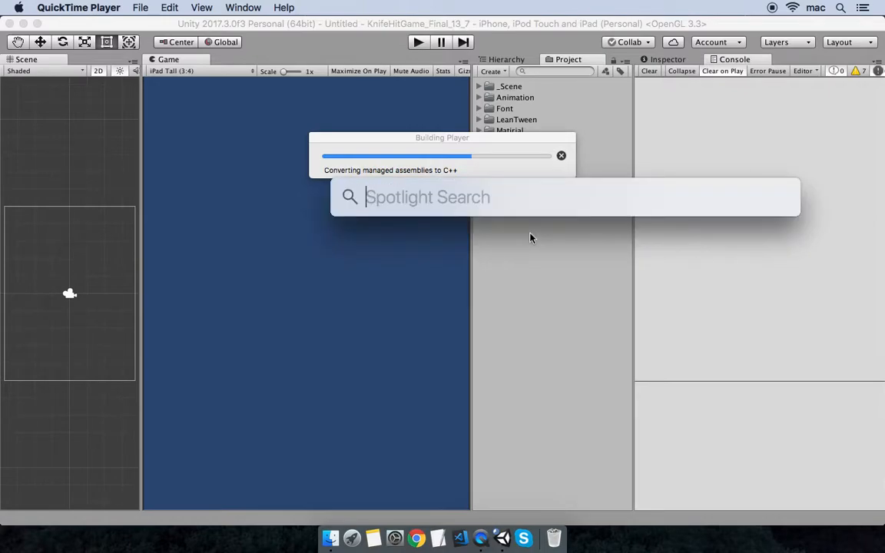
pyautogui.write('keychan')
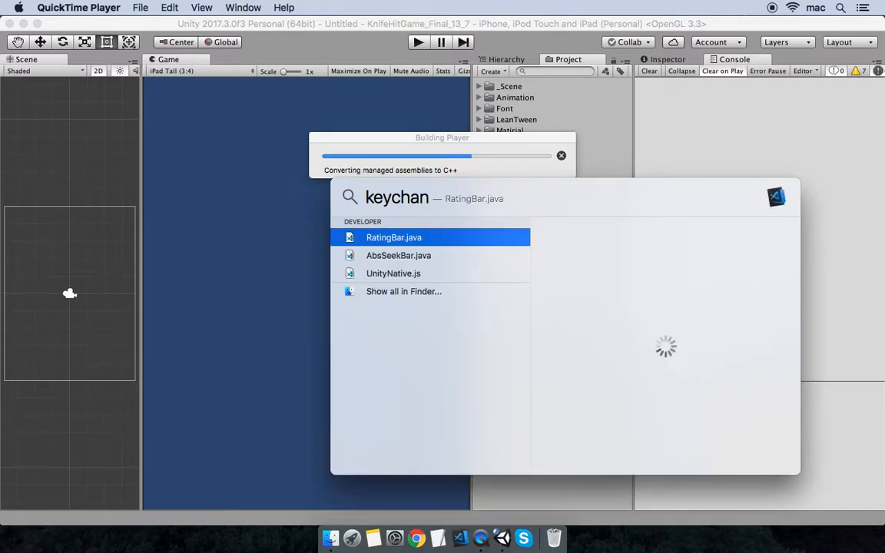
pyautogui.press('BackSpace')
pyautogui.press('Return')
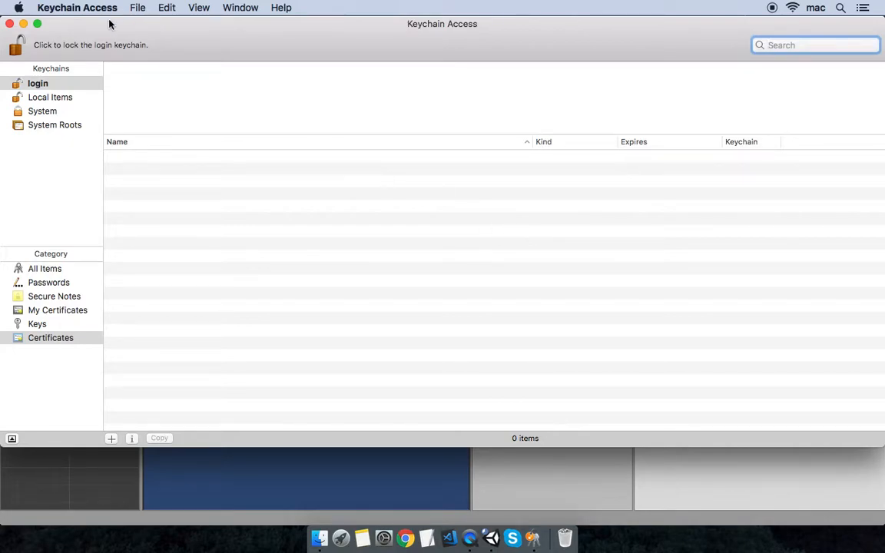
pyautogui.click(96, 4)
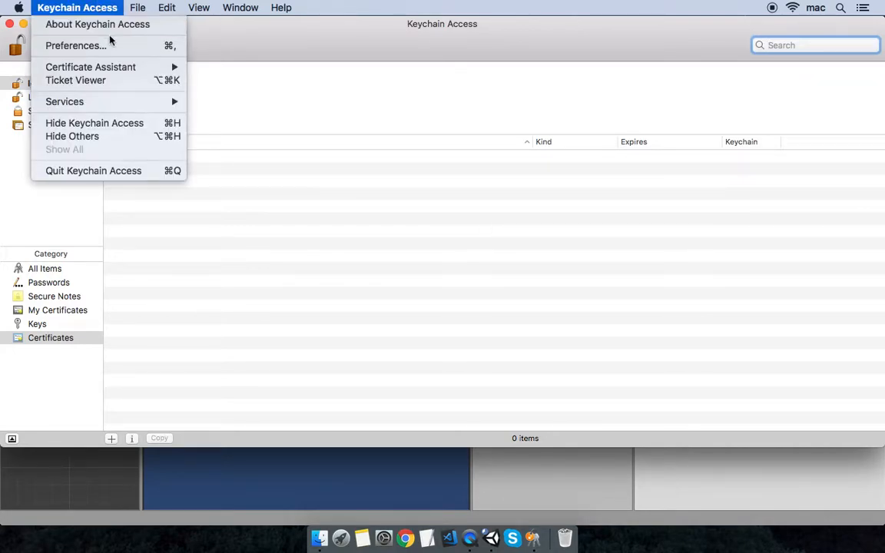
pyautogui.moveTo(107, 64)
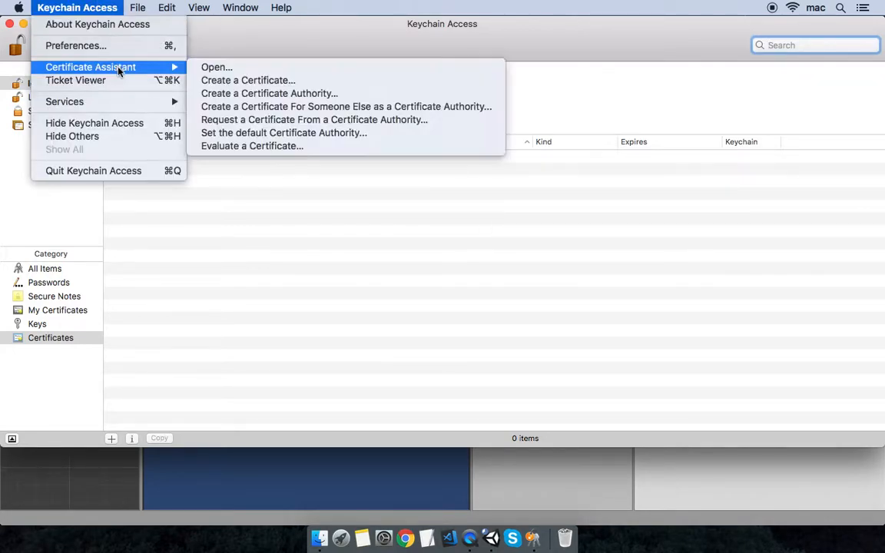
pyautogui.click(448, 124)
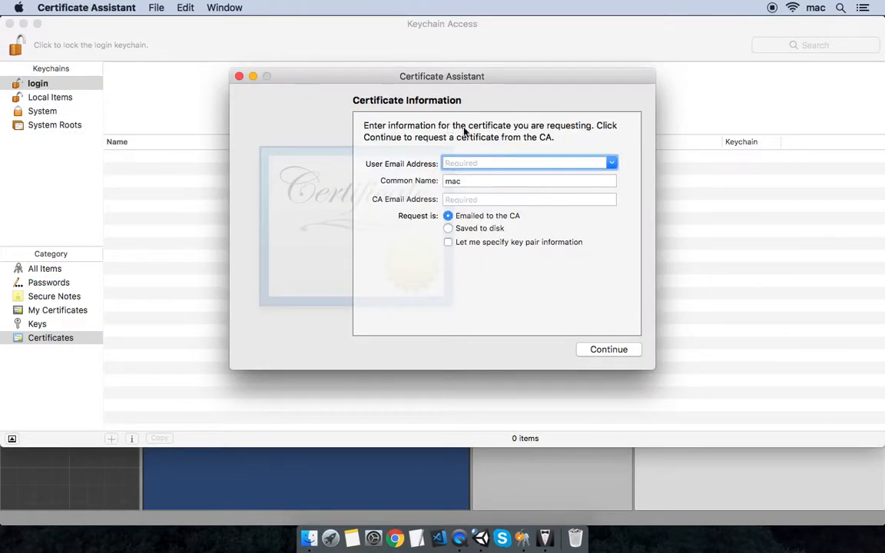
# - Enter the user's e-mail address, choose Saved to disk, and continue
pyautogui.press('Tab')
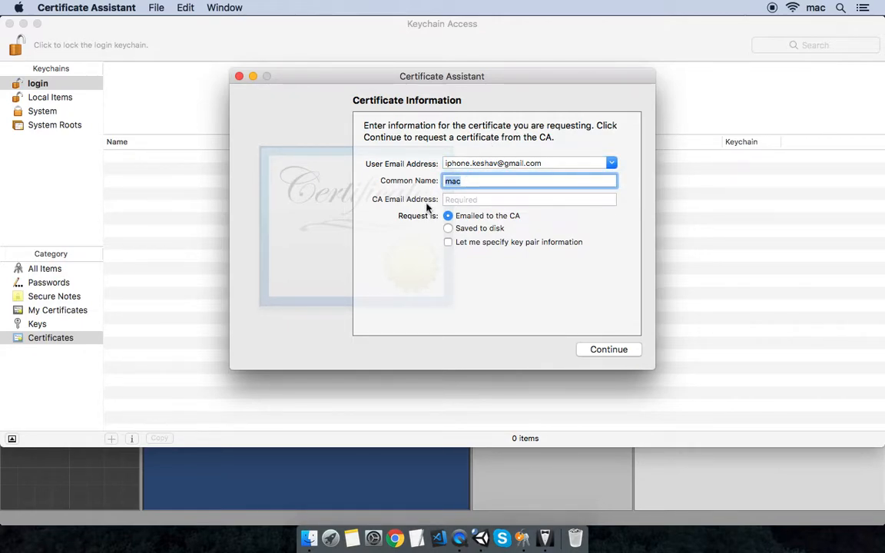
pyautogui.click(488, 233)
pyautogui.click(620, 352)
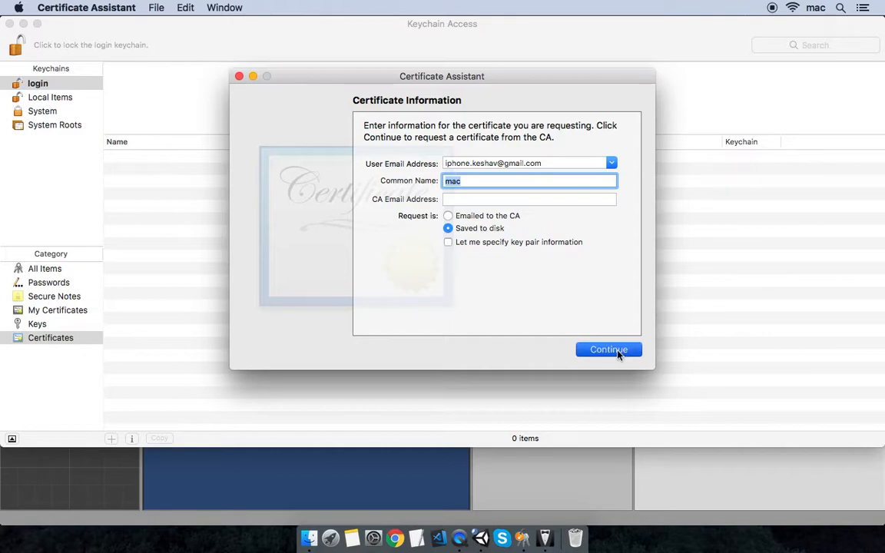
# - Save the signing request as kniefshooter on the Desktop and close the Certificate Assistant
pyautogui.click(620, 352)
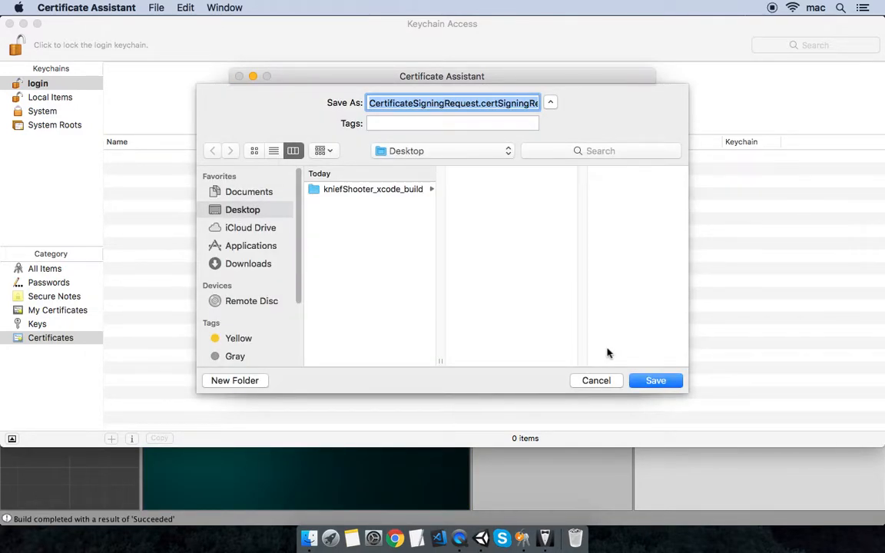
pyautogui.write('kniefshooter')
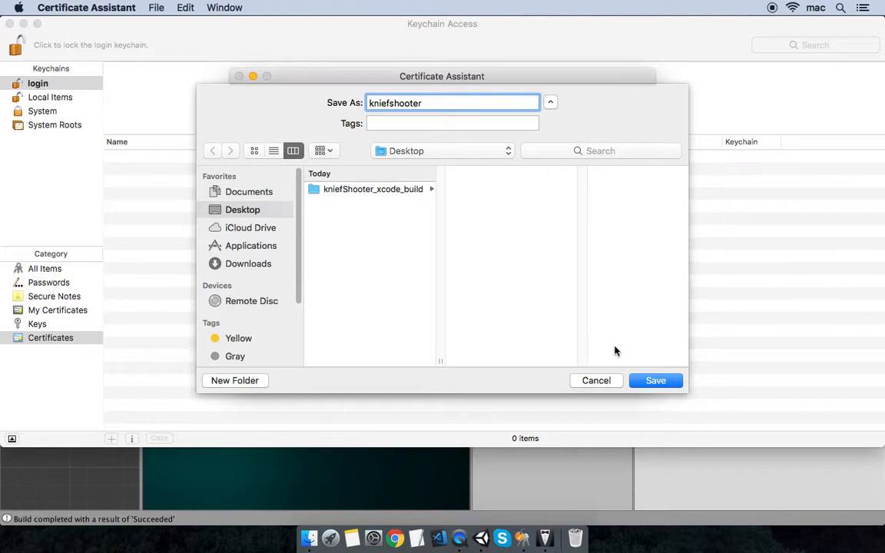
pyautogui.click(657, 382)
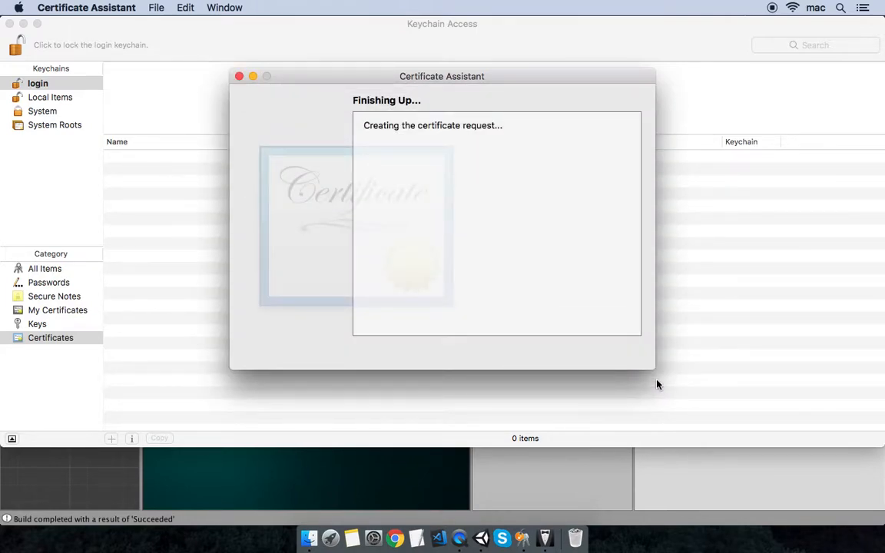
pyautogui.click(601, 351)
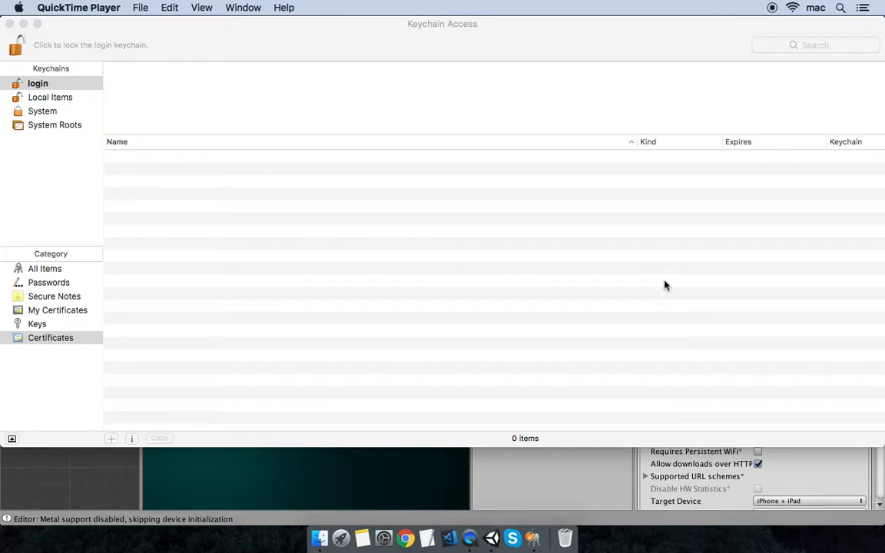
# - Launch Safari and load the developer.apple.com/account page
pyautogui.press('super+space')
pyautogui.write('safa')
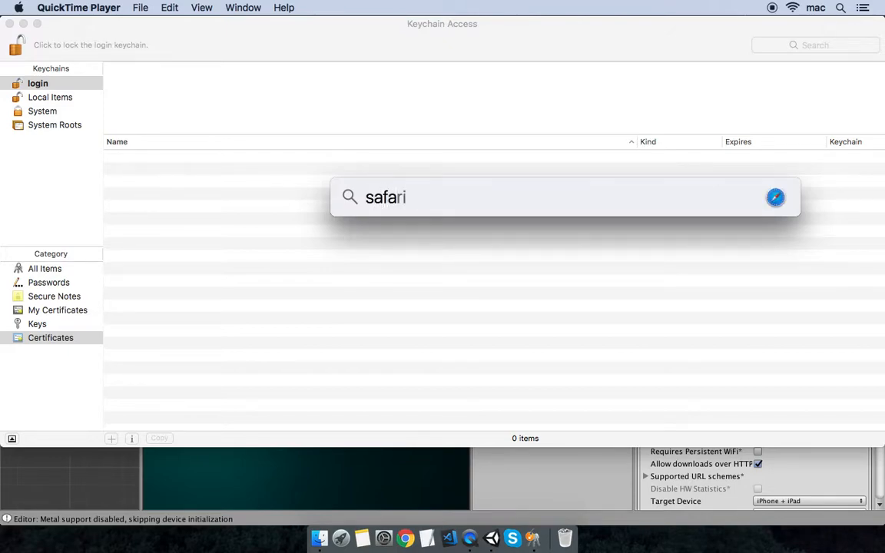
pyautogui.press('Return')
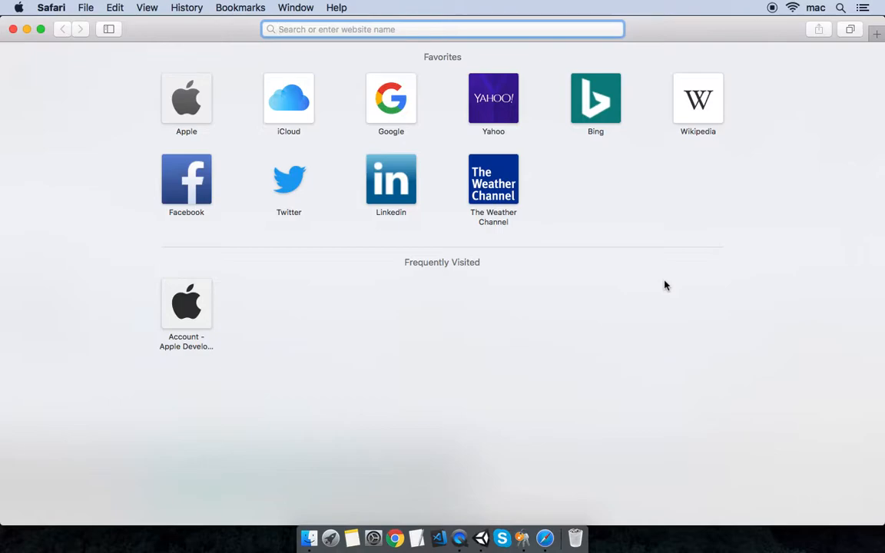
pyautogui.write('developer.apple.com')
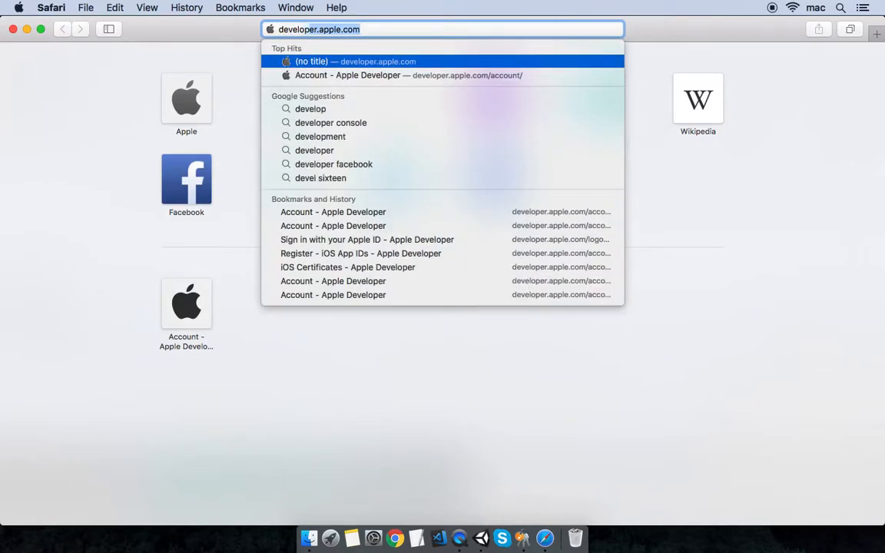
pyautogui.press('Down')
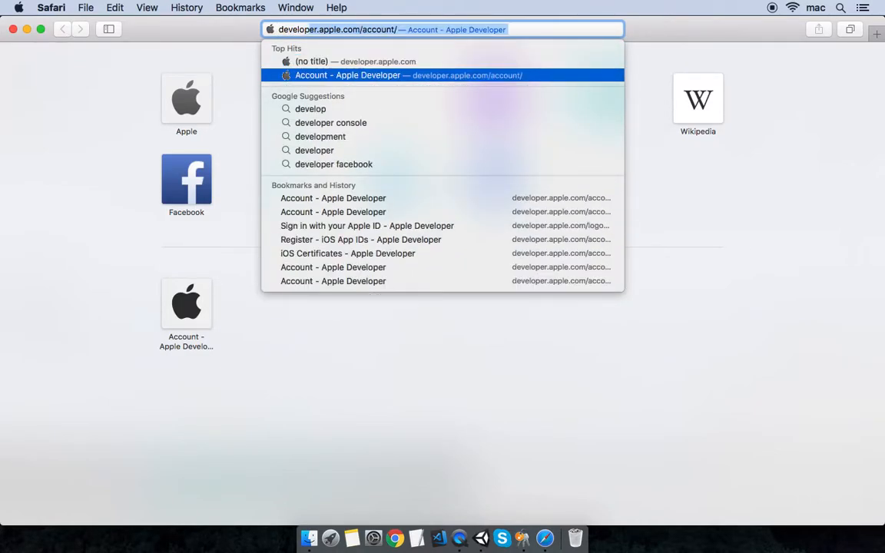
pyautogui.press('Return')
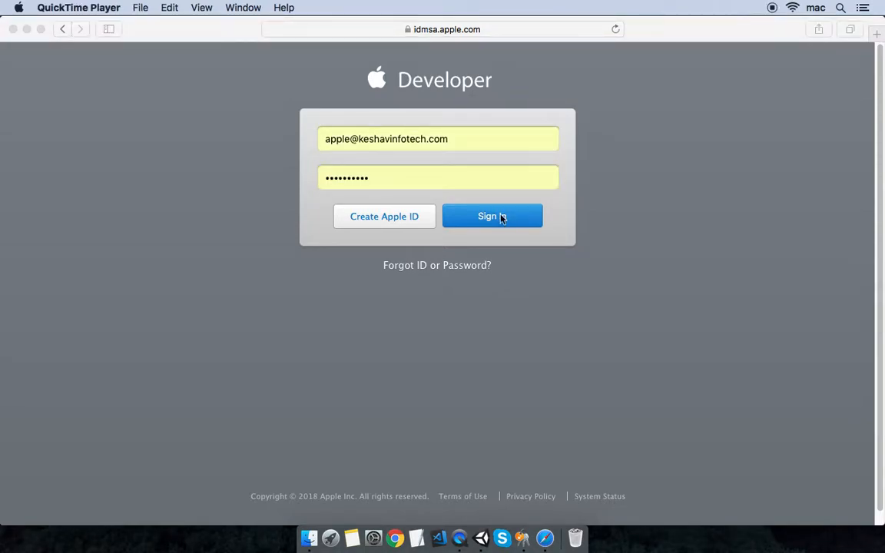
# - Sign in and open Certificates, Identifiers & Profiles showing the 8 iOS certificates
pyautogui.click(501, 219)
pyautogui.click(499, 218)
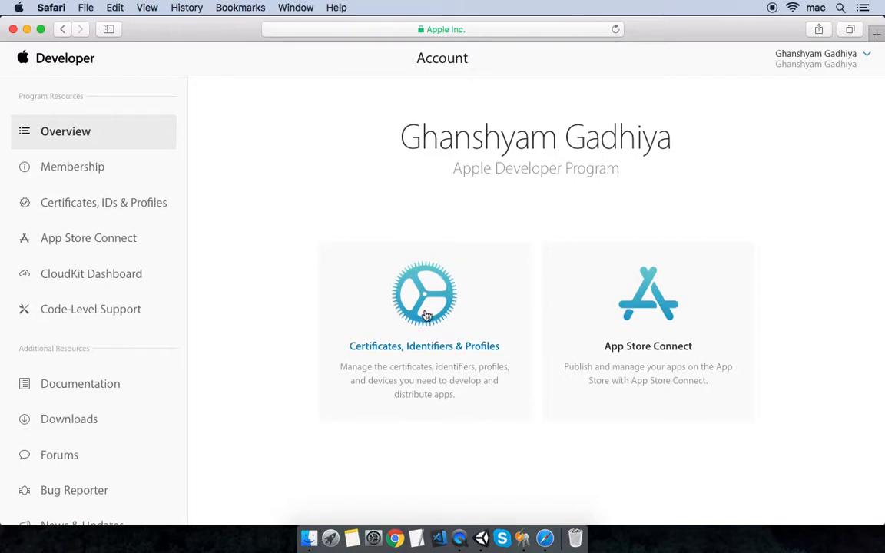
pyautogui.click(431, 352)
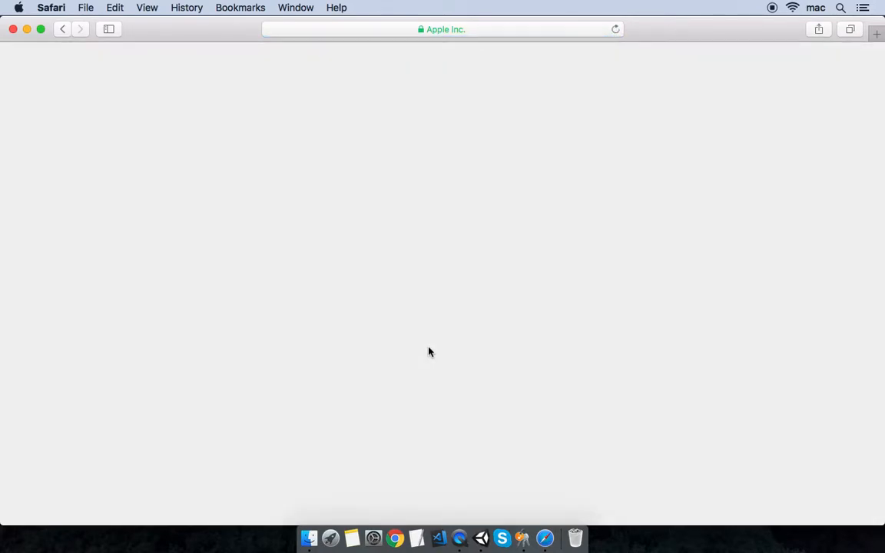
pyautogui.scroll(-2, 204, 303)
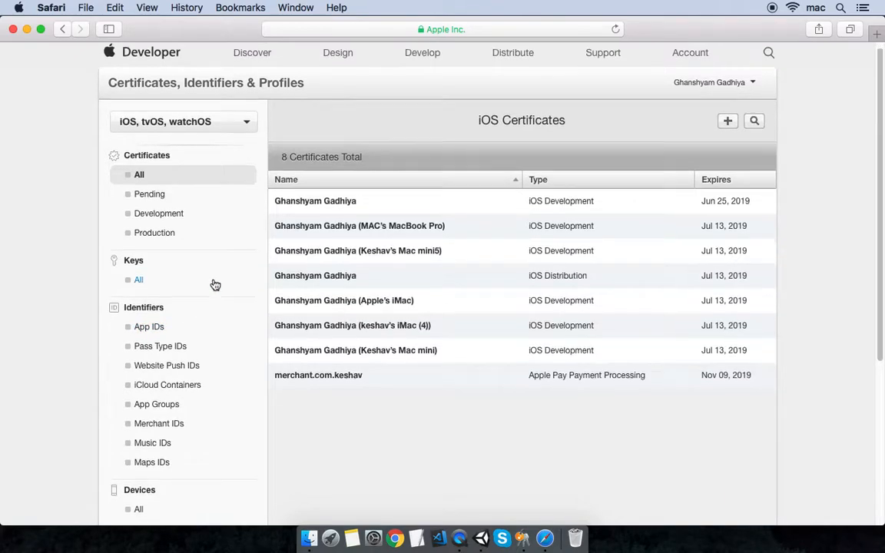
# - Start registering a new App ID and enter the Knief Shooter description
pyautogui.click(143, 319)
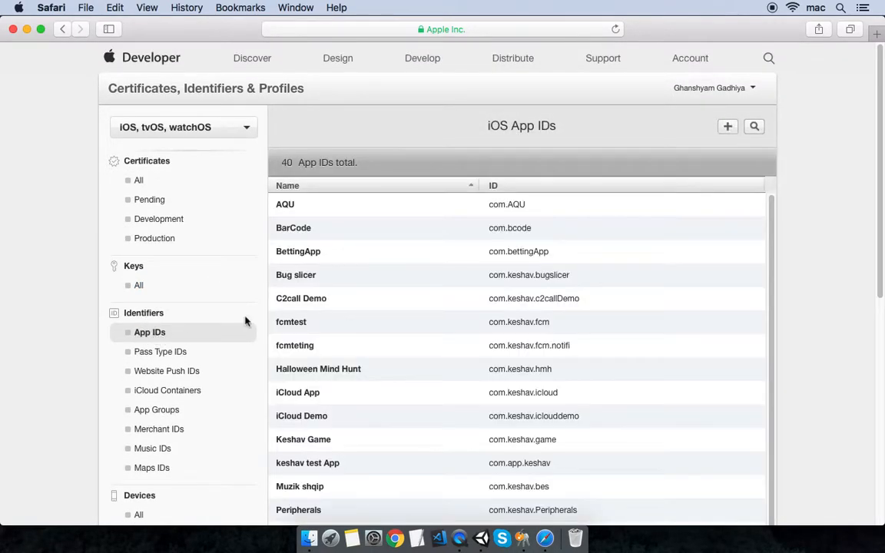
pyautogui.click(729, 128)
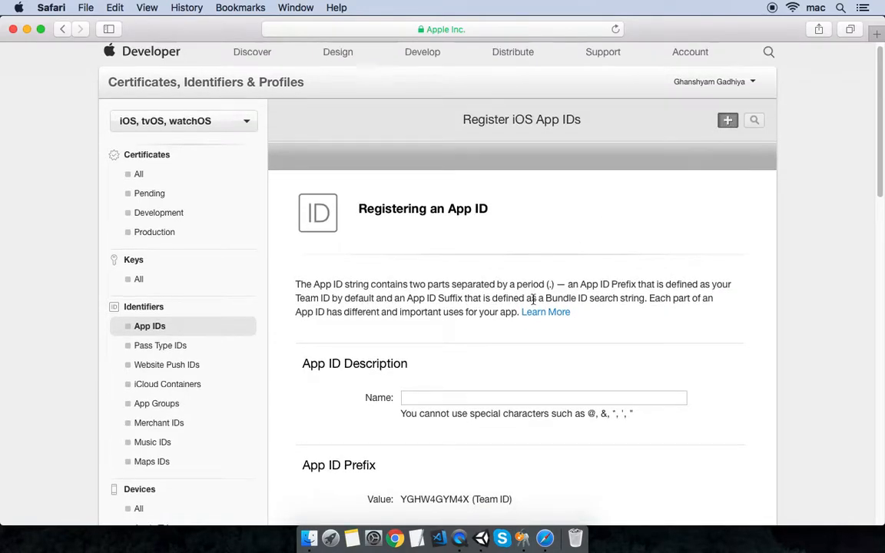
pyautogui.scroll(-3, 533, 299)
pyautogui.click(510, 317)
pyautogui.write('Knief Shooter')
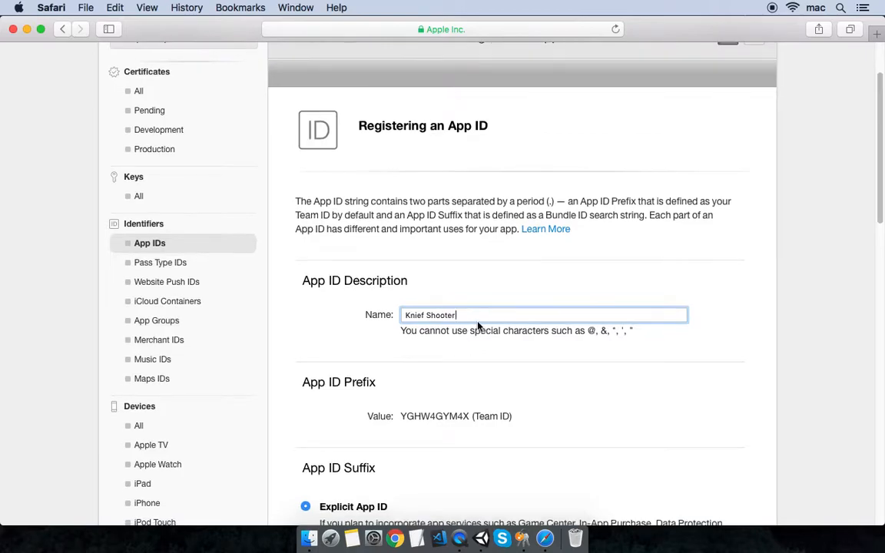
pyautogui.scroll(-2, 500, 317)
pyautogui.scroll(-10, 494, 324)
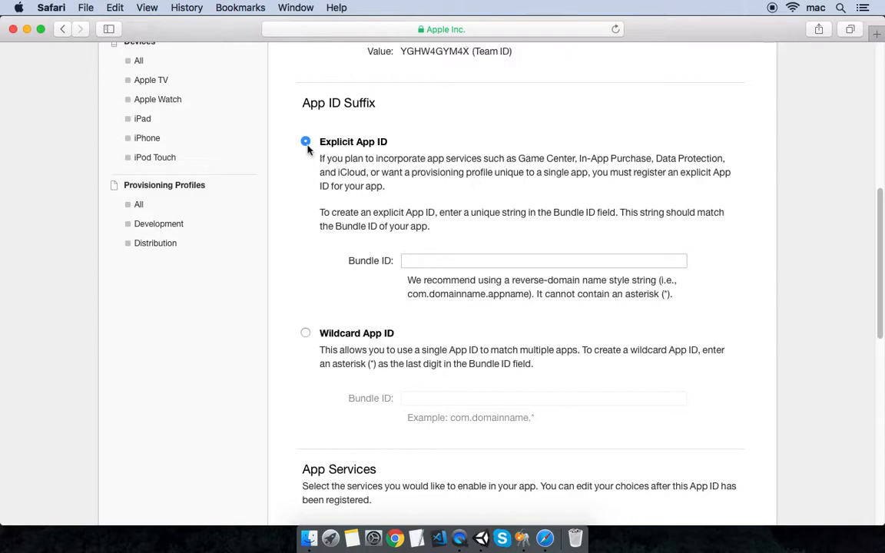
# - Paste com.keshav.kniefshooter from Unity as the explicit bundle ID and review App Services
pyautogui.click(480, 262)
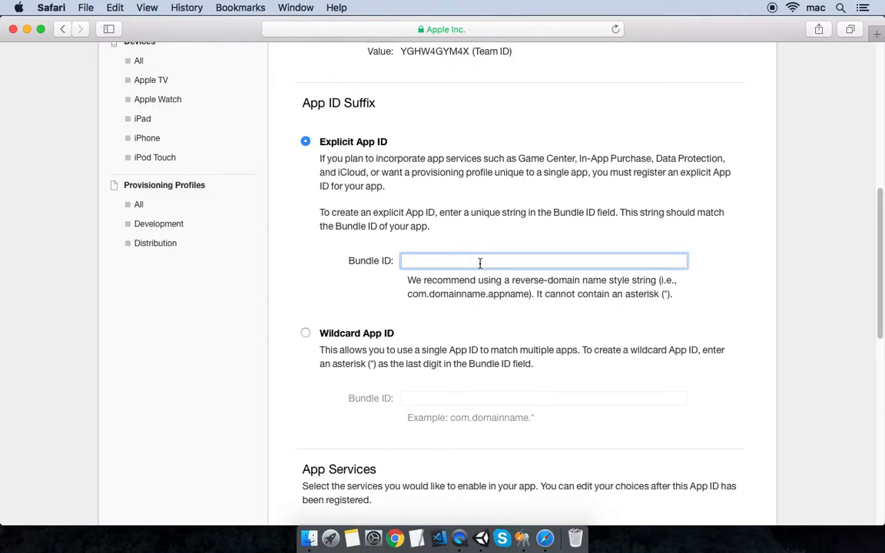
pyautogui.click(460, 538)
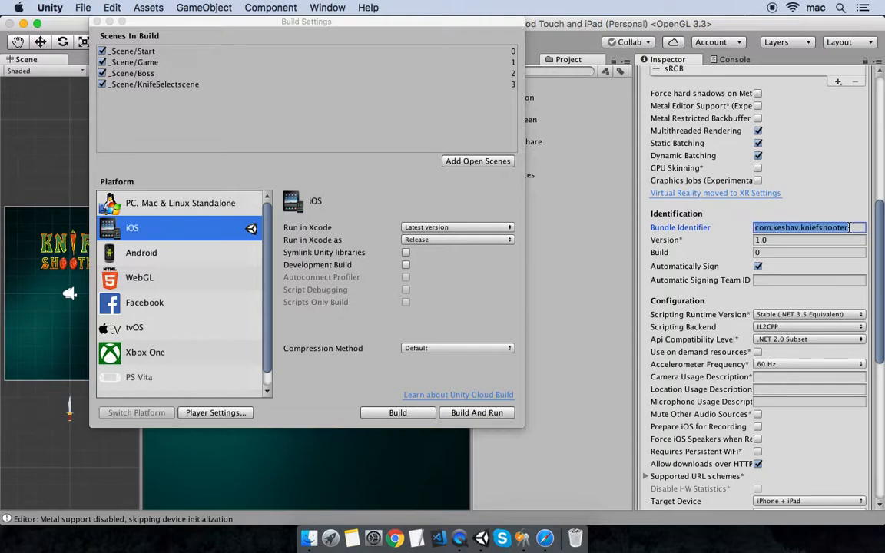
pyautogui.press('super+Tab')
pyautogui.write('com.keshav.kniefshooter')
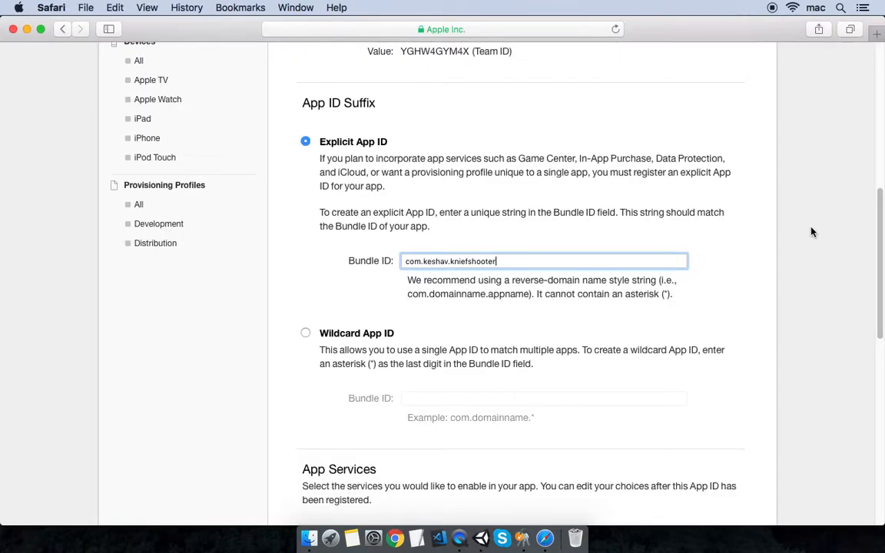
pyautogui.scroll(-5, 491, 323)
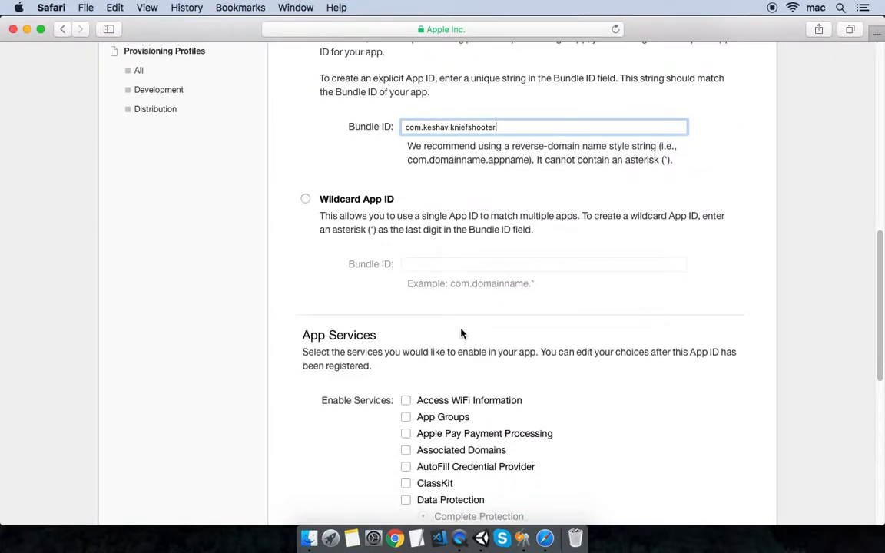
pyautogui.scroll(-5, 493, 292)
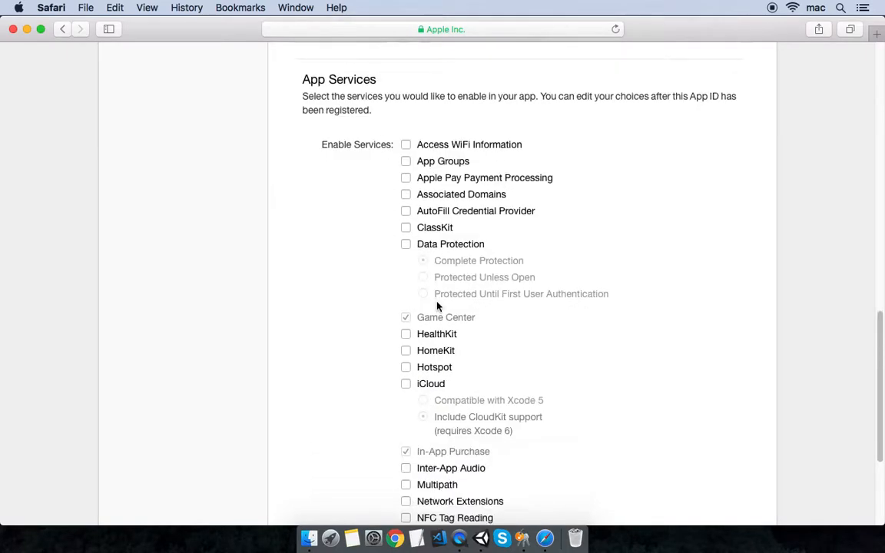
pyautogui.scroll(-5, 431, 144)
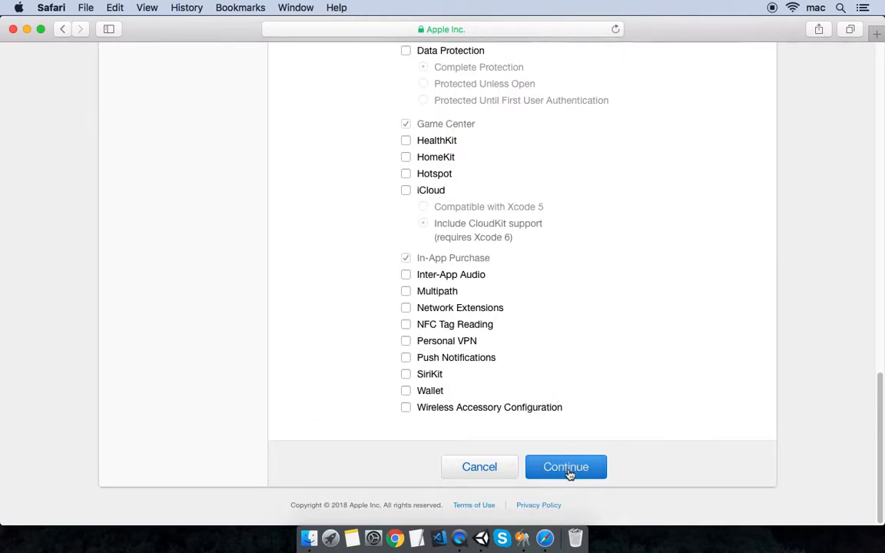
# - Confirm and register the Knief Shooter App ID, then show all iOS certificates
pyautogui.click(567, 468)
pyautogui.scroll(10, 589, 368)
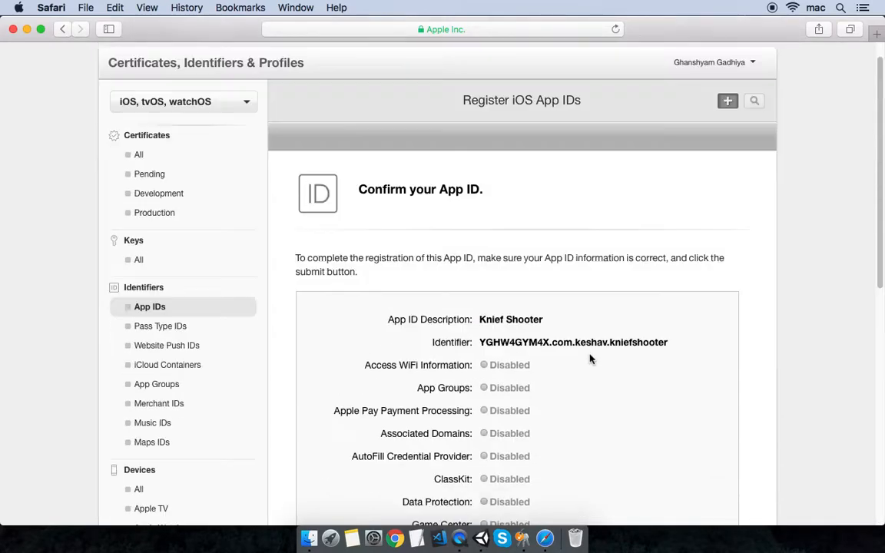
pyautogui.scroll(-10, 605, 336)
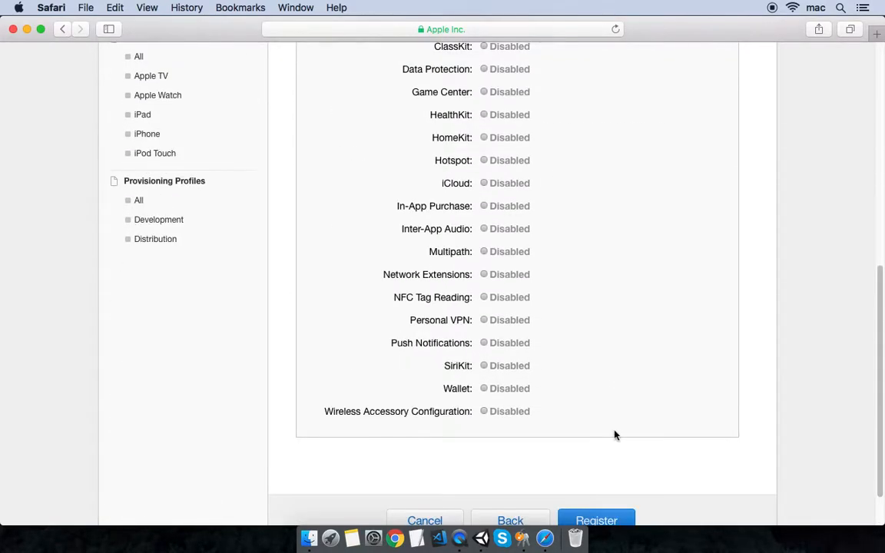
pyautogui.click(604, 468)
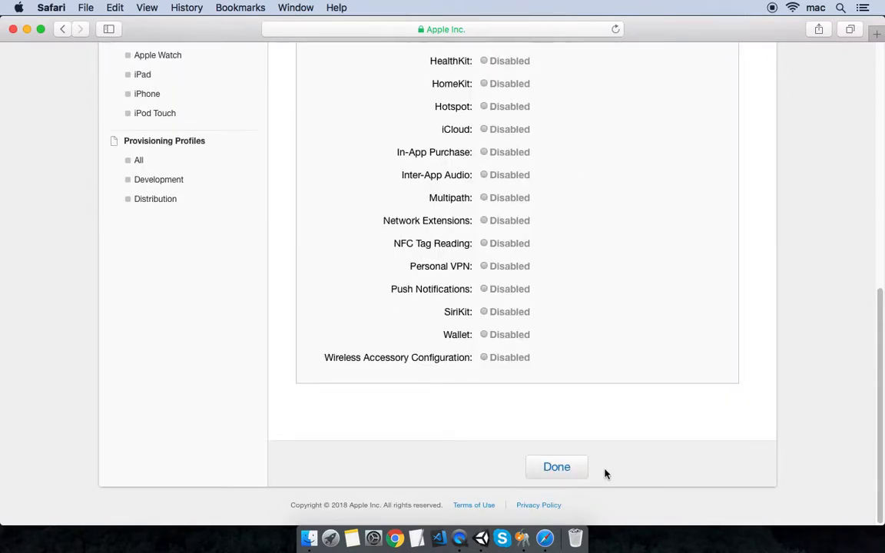
pyautogui.click(557, 469)
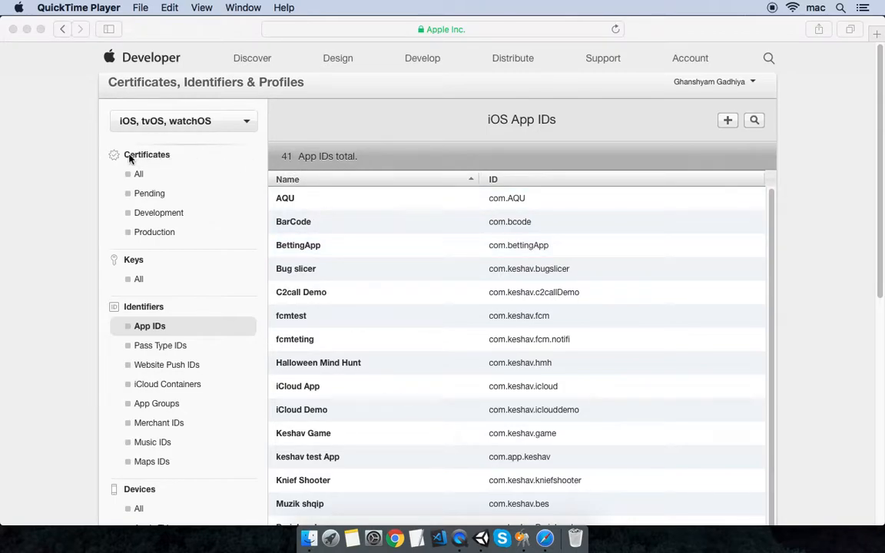
pyautogui.click(138, 176)
pyautogui.click(138, 176)
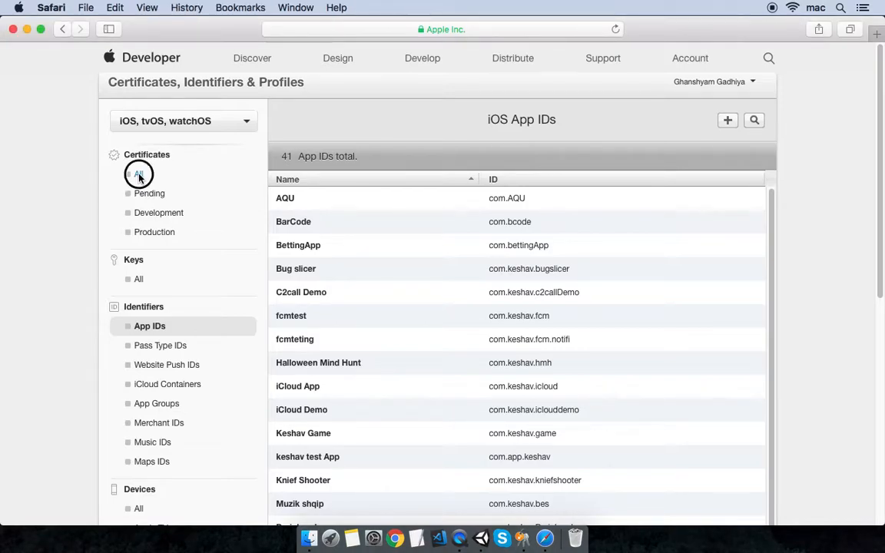
# - Start adding a new iOS certificate and review the Development and Production types
pyautogui.click(728, 121)
pyautogui.scroll(-2, 364, 289)
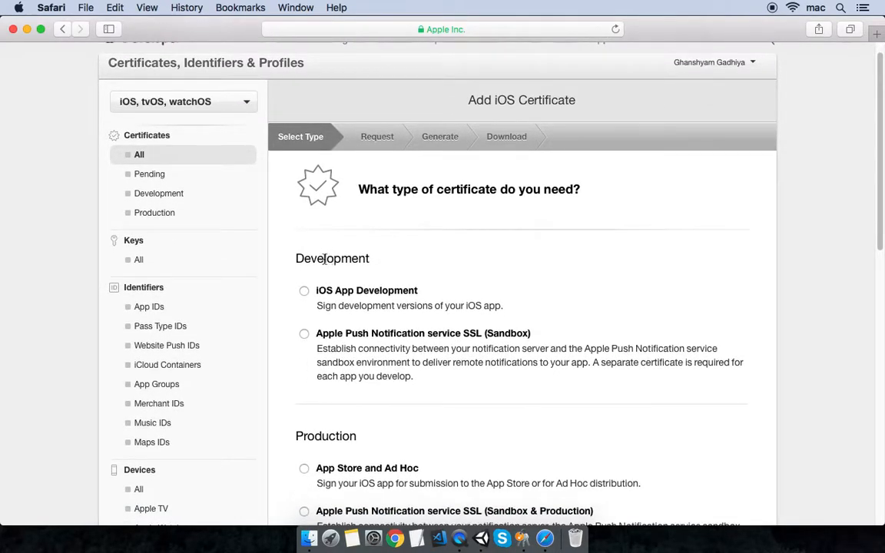
pyautogui.moveTo(297, 259); pyautogui.dragTo(370, 258)
pyautogui.moveTo(297, 435); pyautogui.dragTo(354, 435)
pyautogui.click(303, 290)
# - Choose the App Store and Ad Hoc certificate type and continue to the CSR instructions
pyautogui.scroll(-1, 408, 293)
pyautogui.scroll(-3, 408, 293)
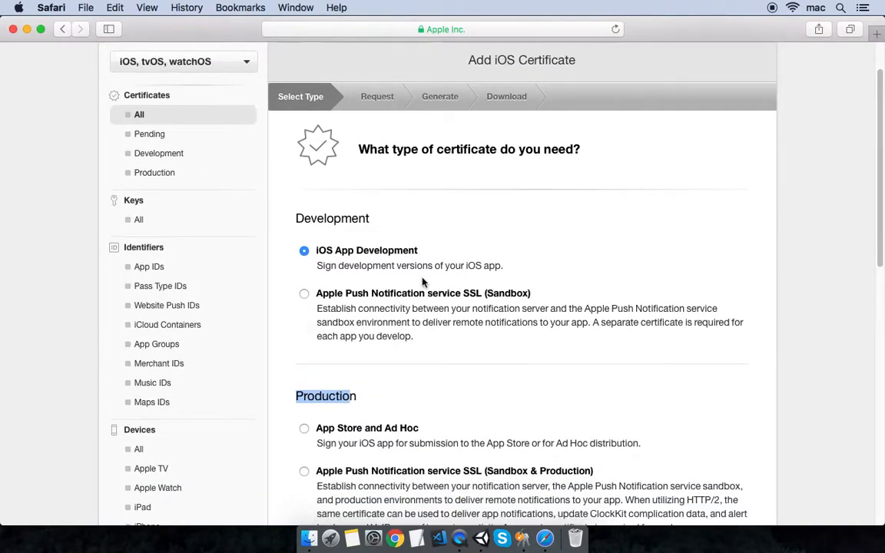
pyautogui.scroll(-2, 421, 284)
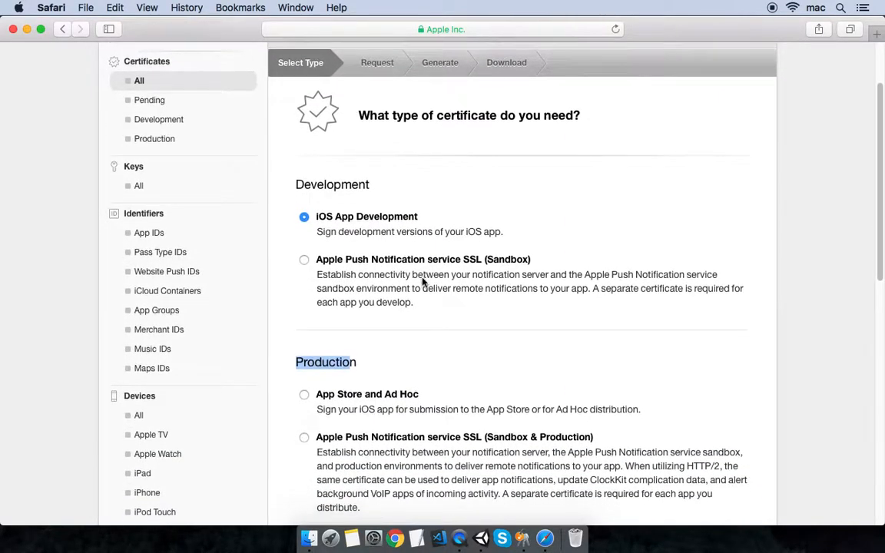
pyautogui.click(338, 409)
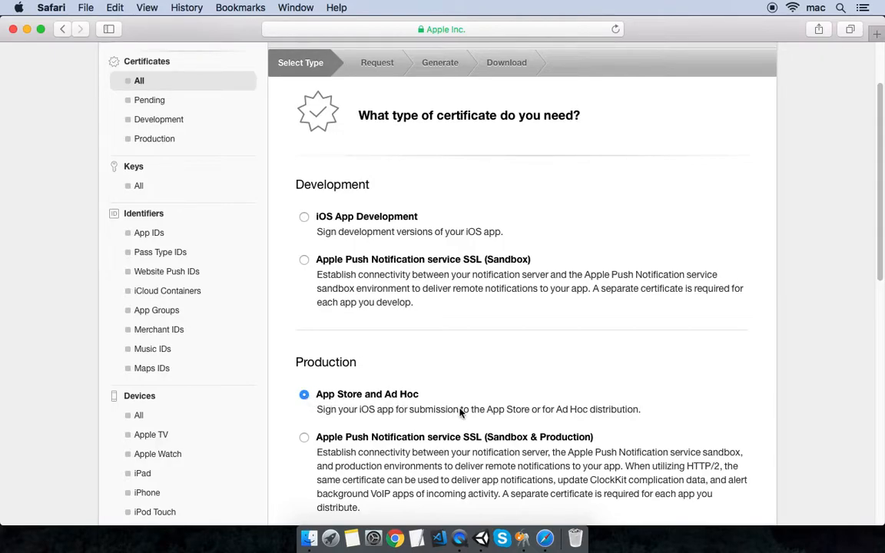
pyautogui.scroll(-8, 553, 391)
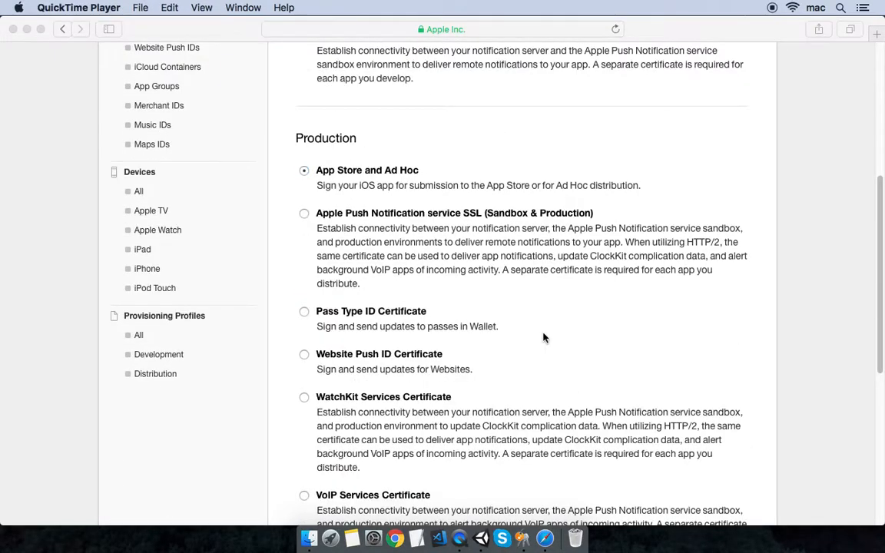
pyautogui.scroll(-2, 543, 338)
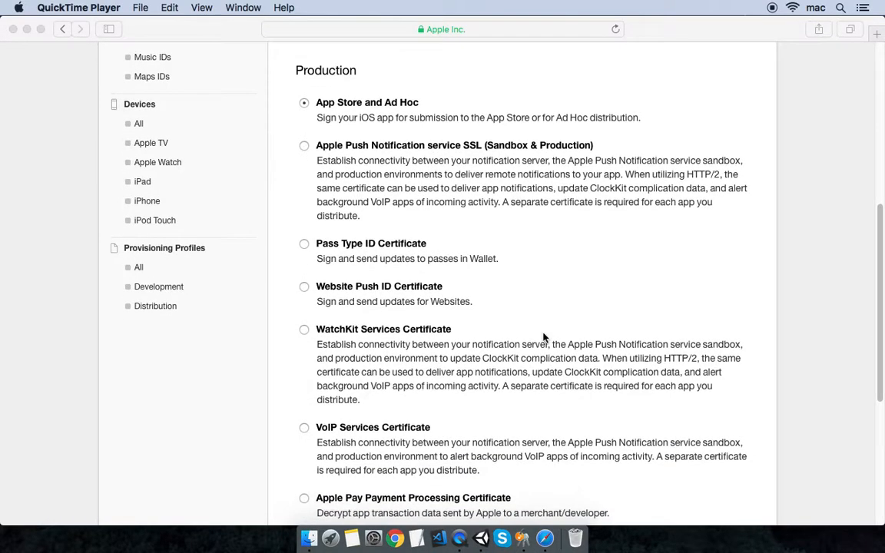
pyautogui.scroll(-6, 543, 338)
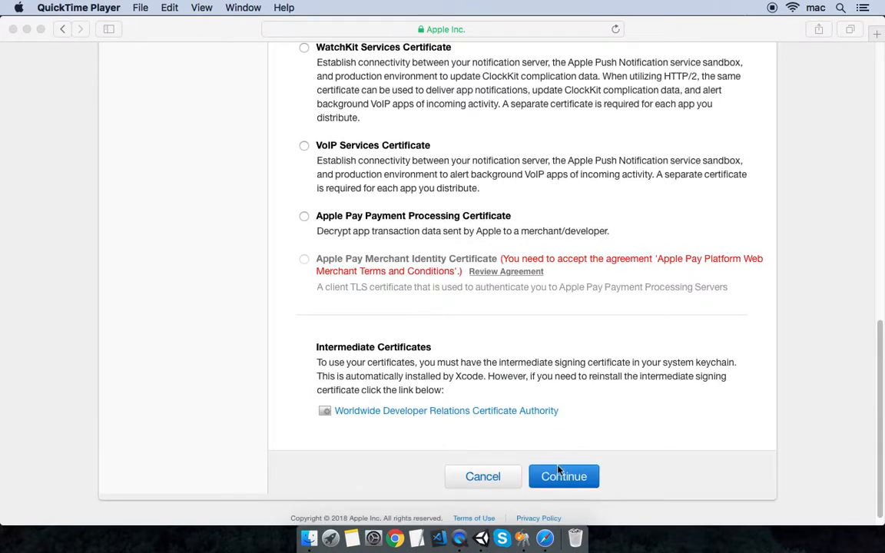
pyautogui.click(551, 481)
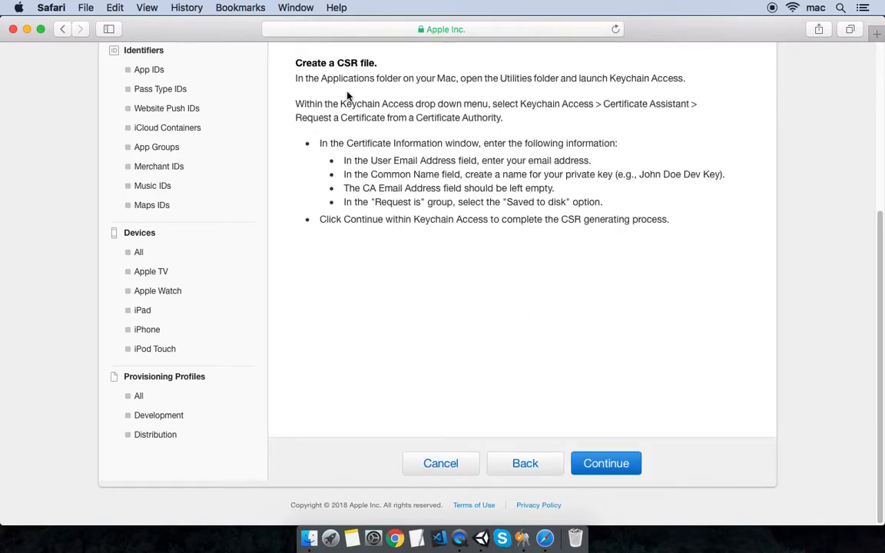
pyautogui.scroll(5, 405, 162)
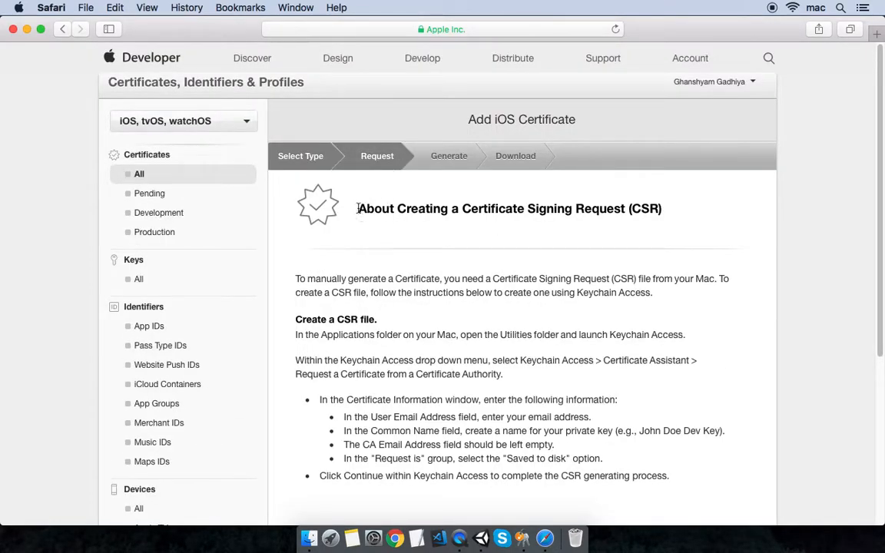
# - Read through the CSR creation instructions and continue to the CSR upload step
pyautogui.moveTo(359, 208); pyautogui.dragTo(658, 214)
pyautogui.scroll(-3, 642, 213)
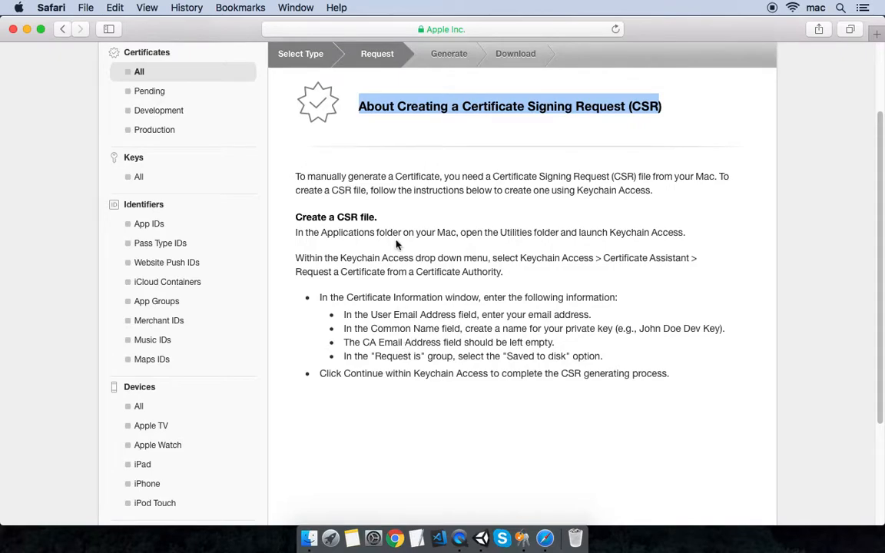
pyautogui.scroll(-2, 465, 330)
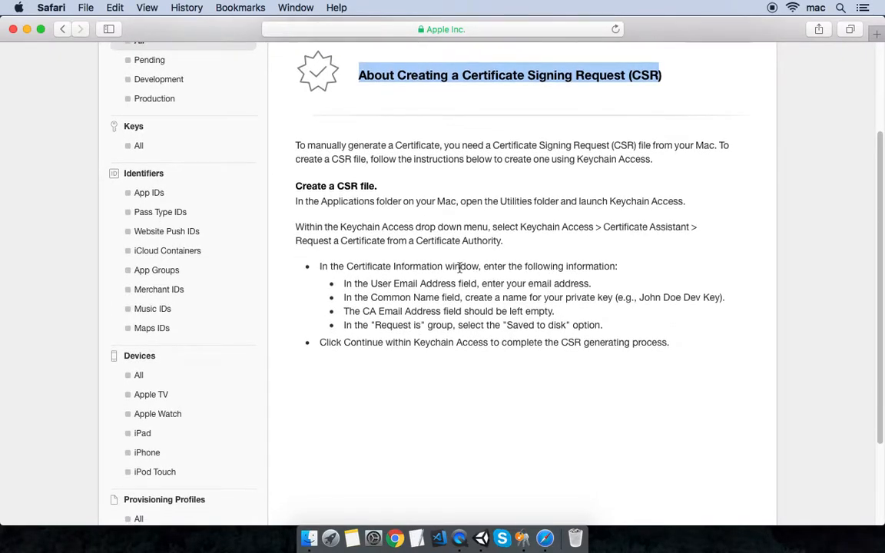
pyautogui.scroll(-2, 454, 265)
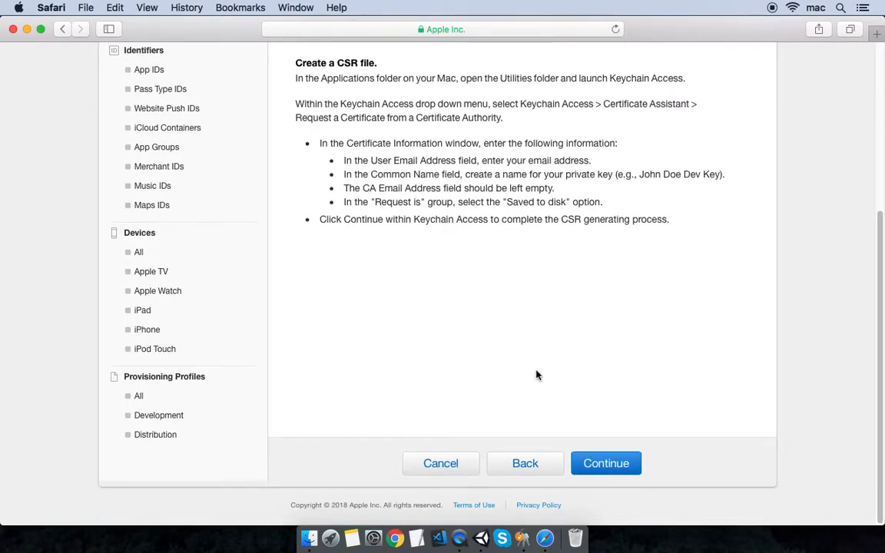
pyautogui.click(584, 464)
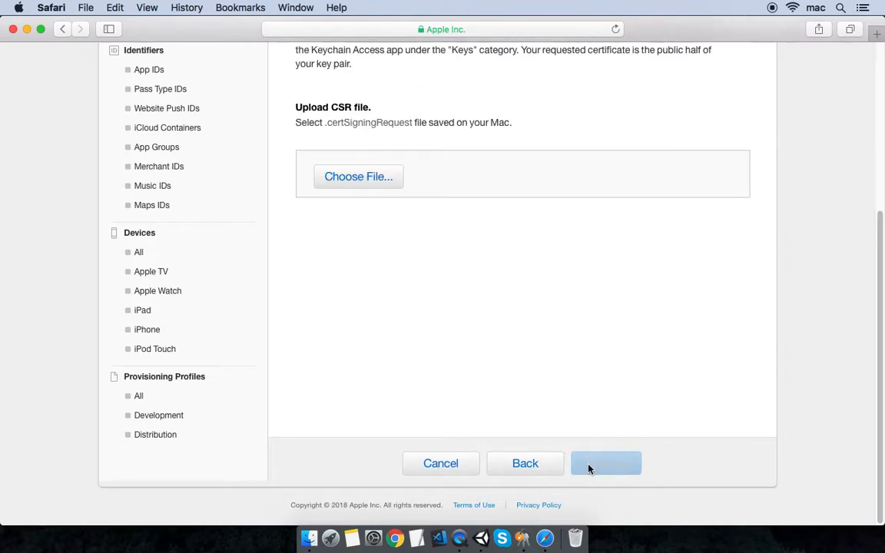
pyautogui.scroll(5, 546, 381)
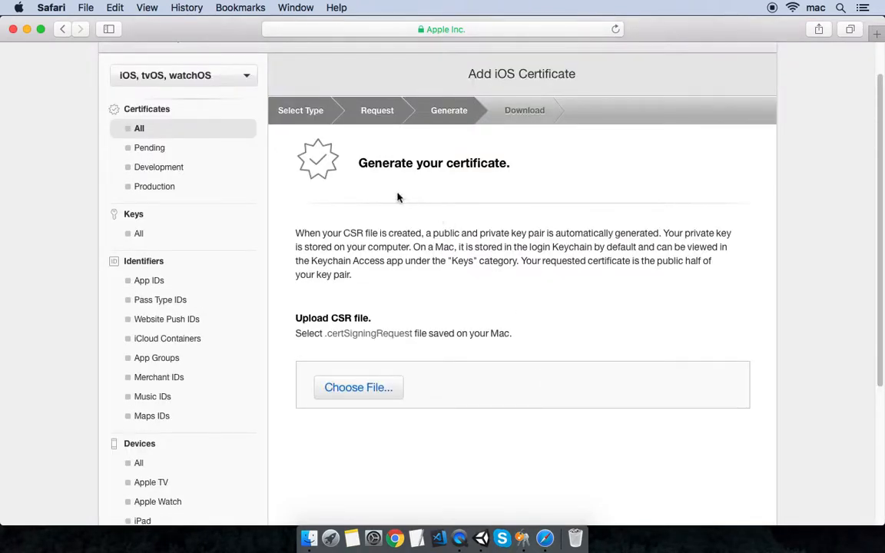
# - Upload the kniefshooter signing request from the Desktop to generate the iOS Distribution certificate
pyautogui.click(334, 390)
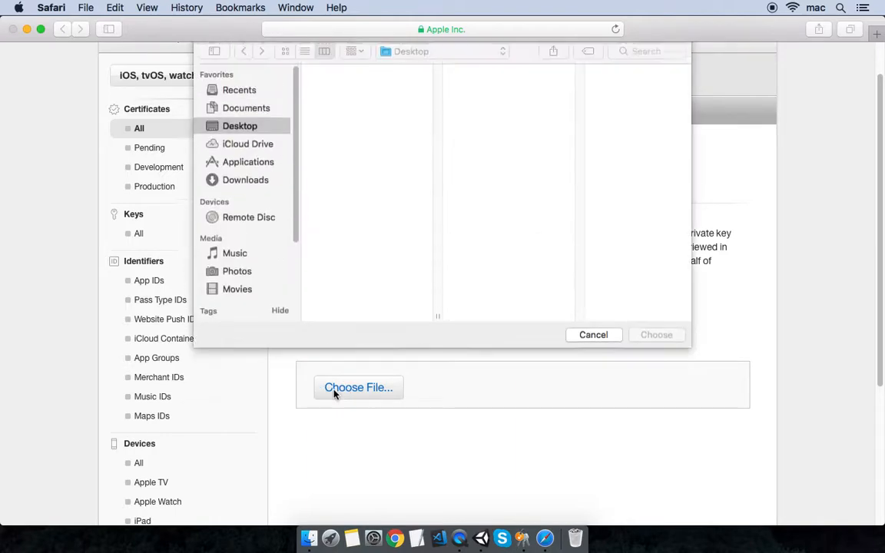
pyautogui.click(347, 93)
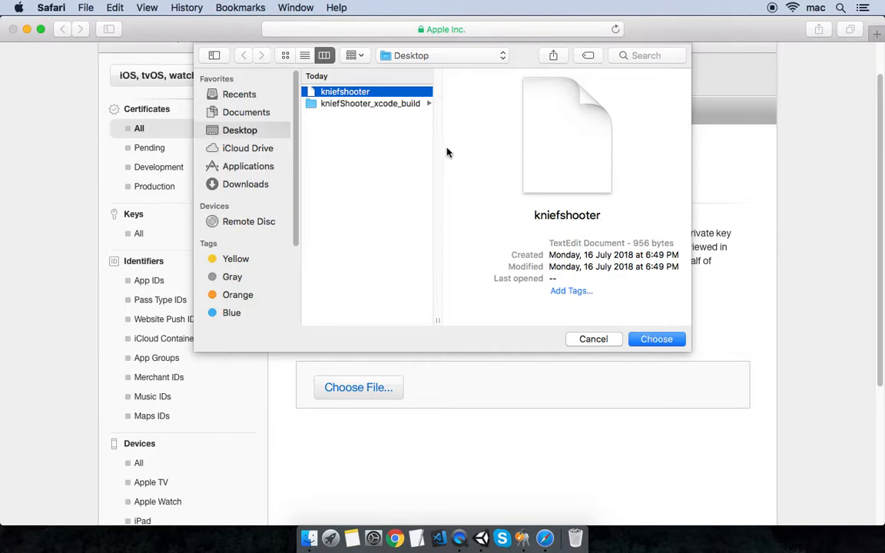
pyautogui.click(660, 340)
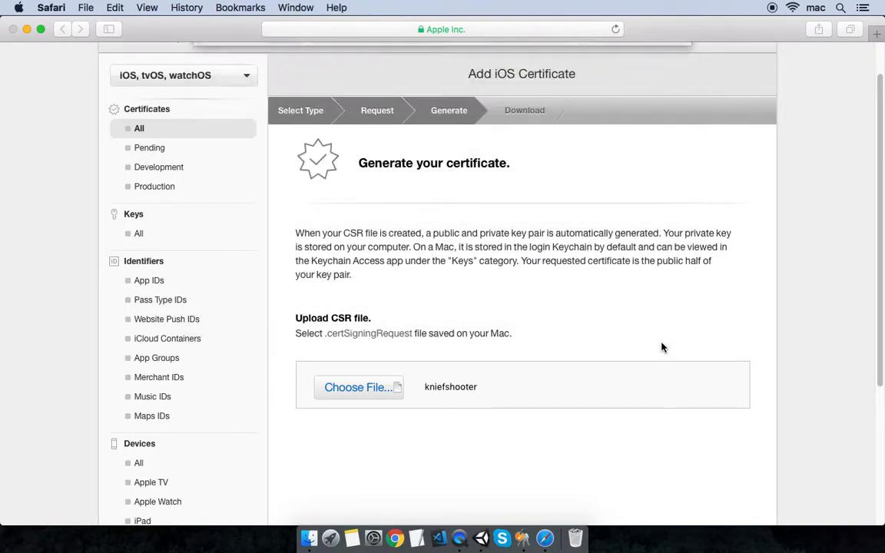
pyautogui.scroll(-2, 637, 349)
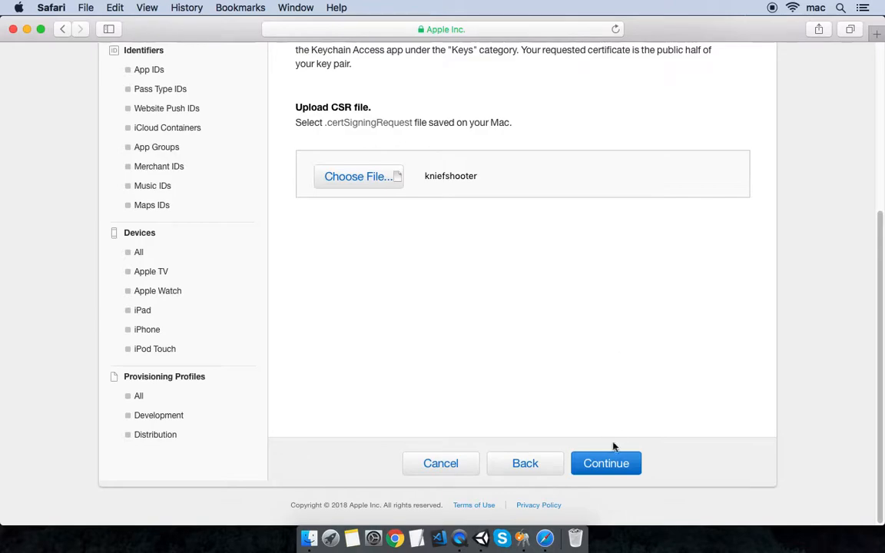
pyautogui.click(611, 465)
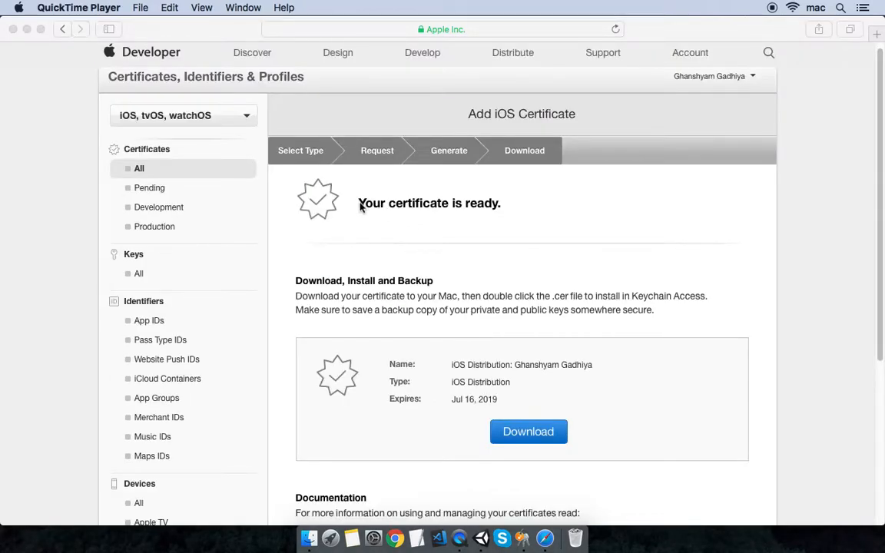
# - Download the new iOS Distribution .cer file and finish the certificate wizard
pyautogui.click(373, 205)
pyautogui.doubleClick(374, 205)
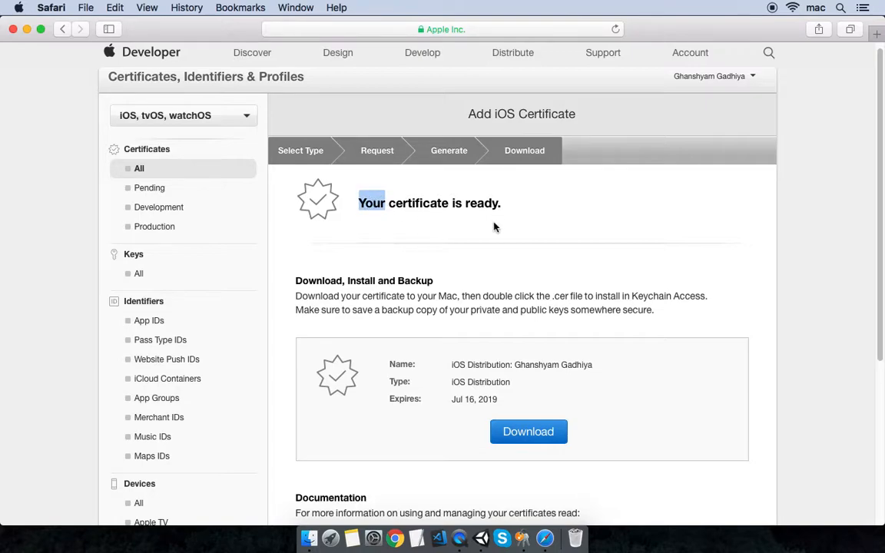
pyautogui.scroll(-2, 474, 208)
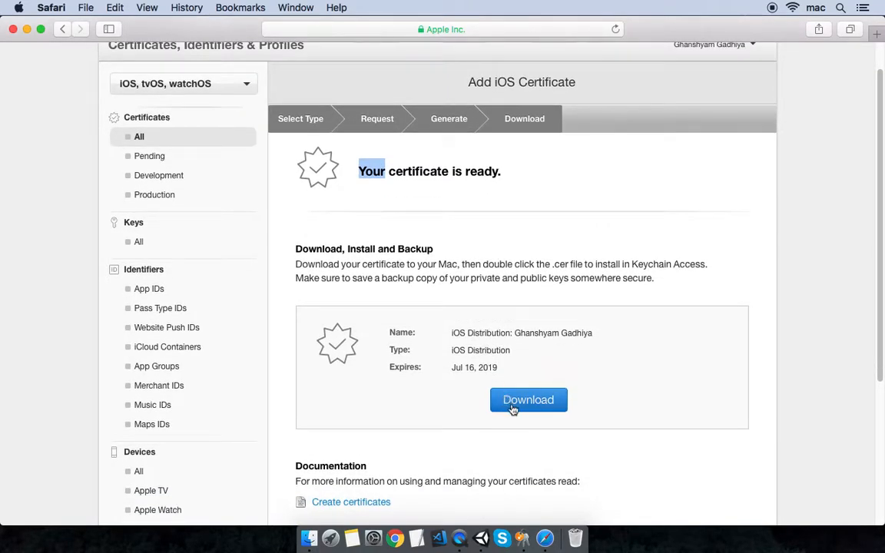
pyautogui.click(528, 404)
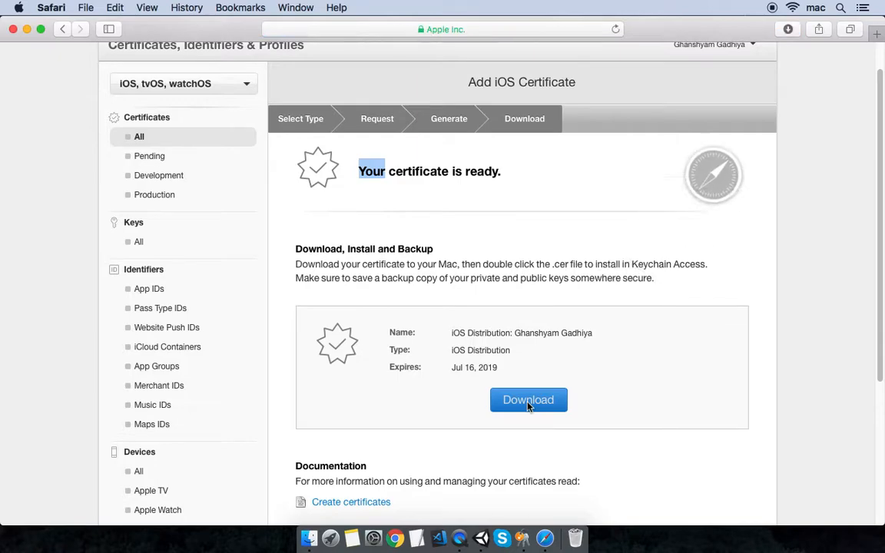
pyautogui.scroll(-3, 605, 377)
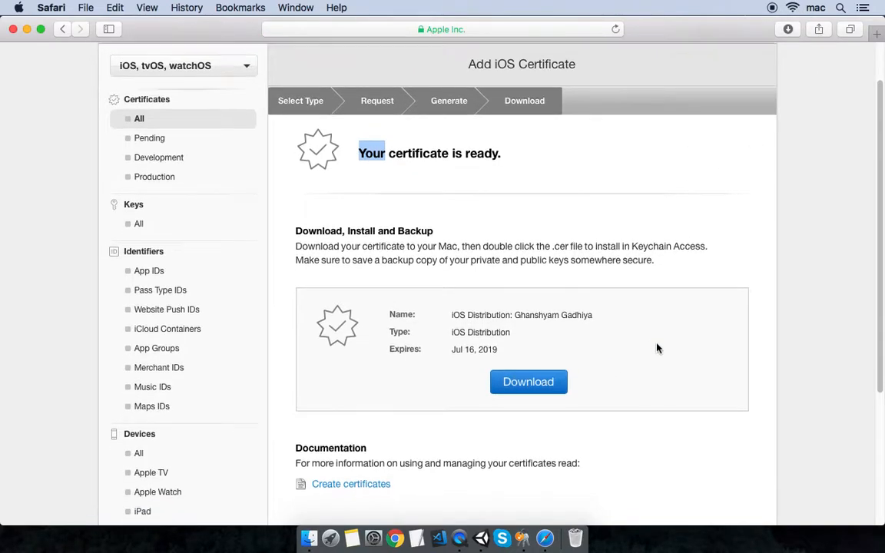
pyautogui.scroll(-4, 656, 348)
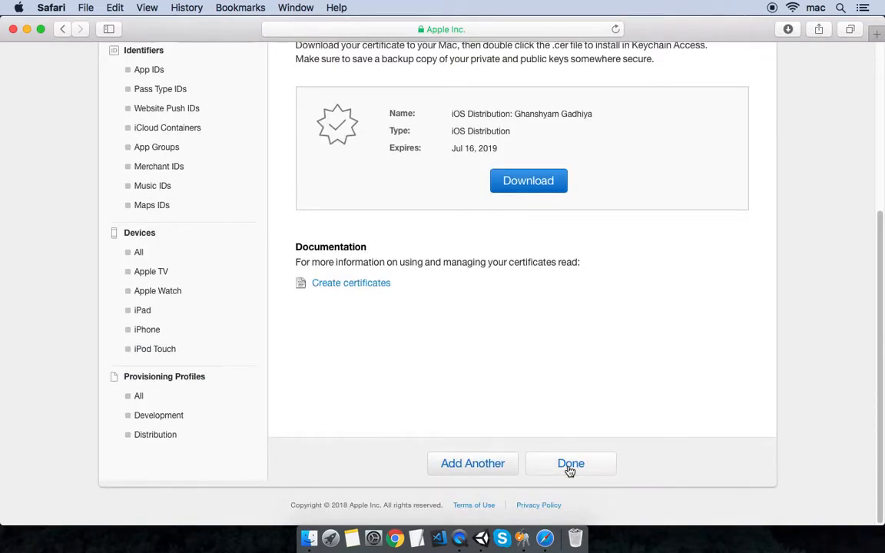
pyautogui.click(571, 465)
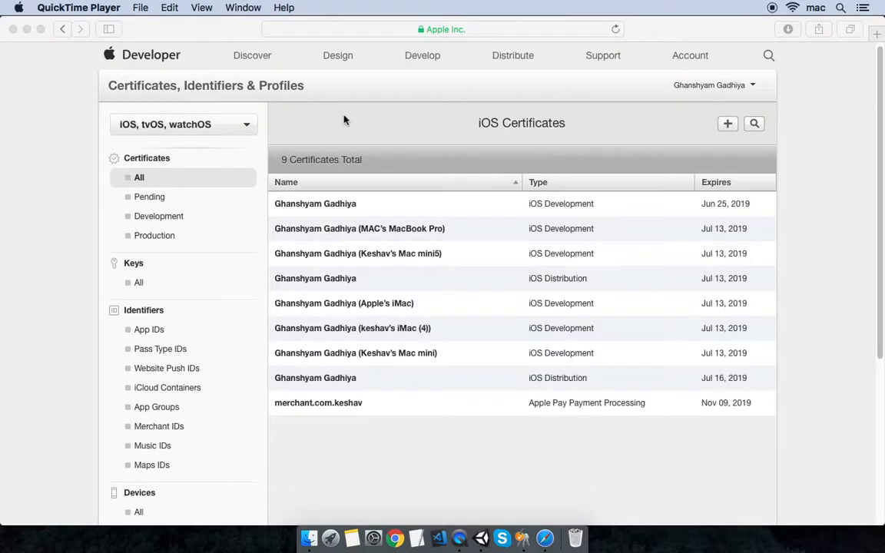
# - Start a new Distribution provisioning profile and choose App Store as its type
pyautogui.scroll(-5, 345, 115)
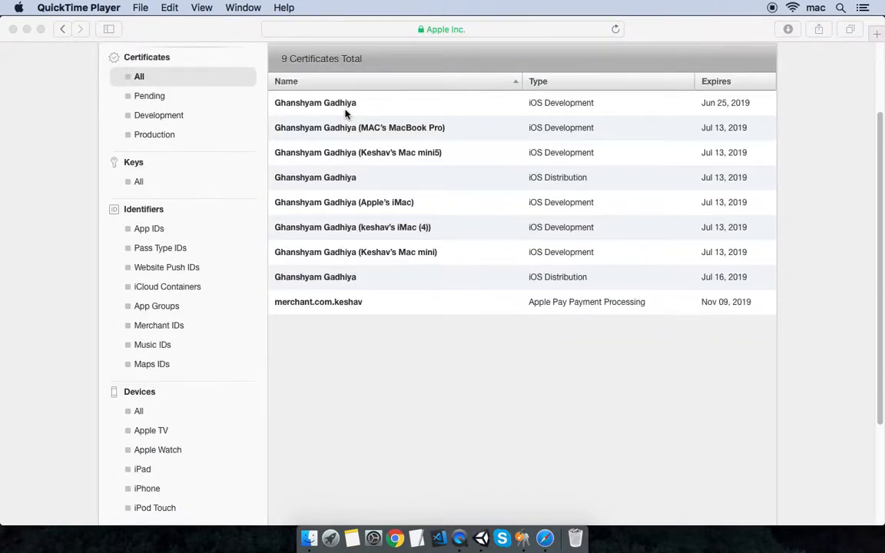
pyautogui.scroll(-3, 345, 119)
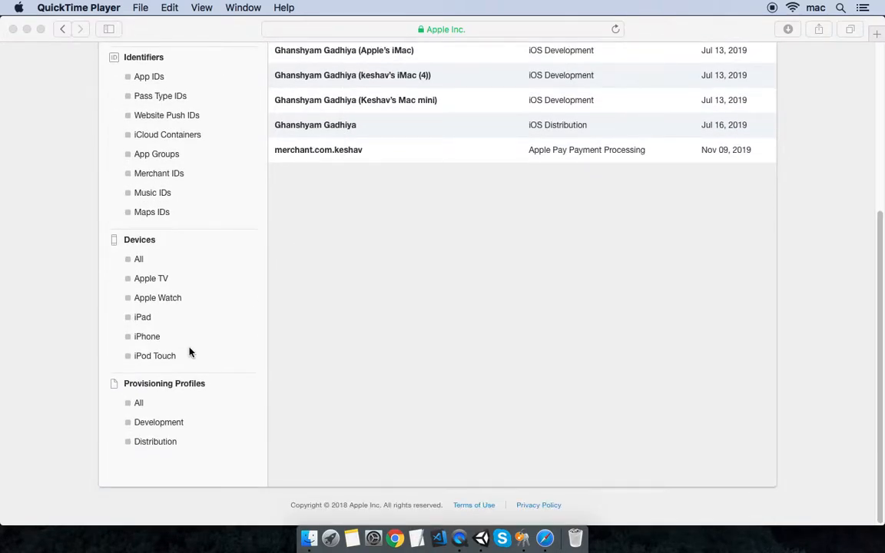
pyautogui.click(149, 445)
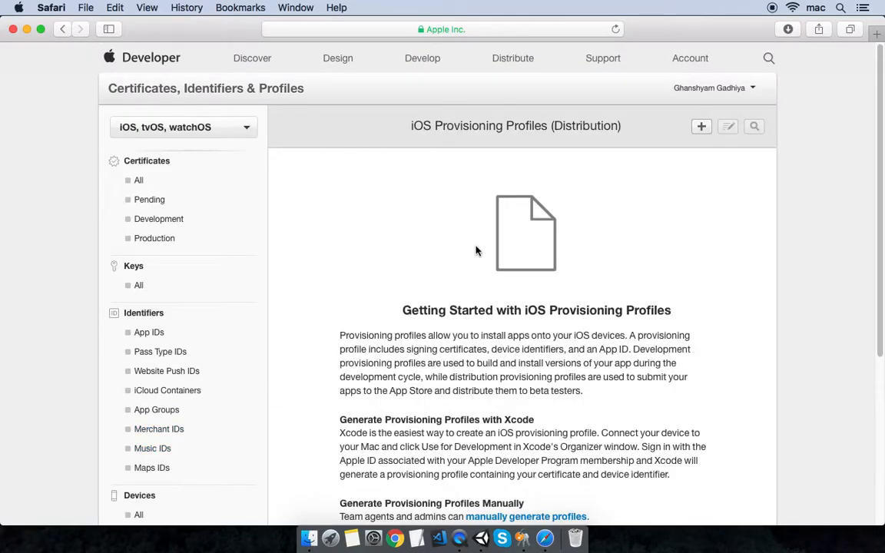
pyautogui.scroll(-1, 315, 297)
pyautogui.click(702, 118)
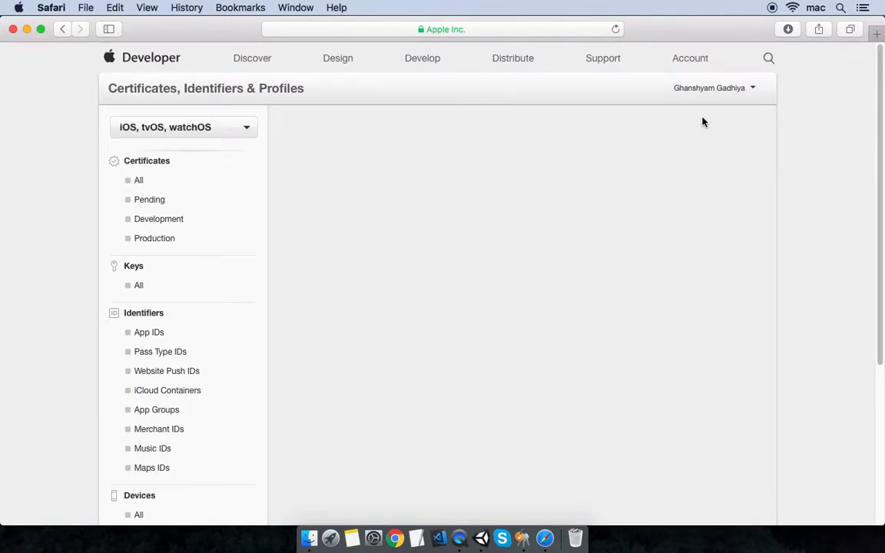
pyautogui.scroll(-2, 366, 278)
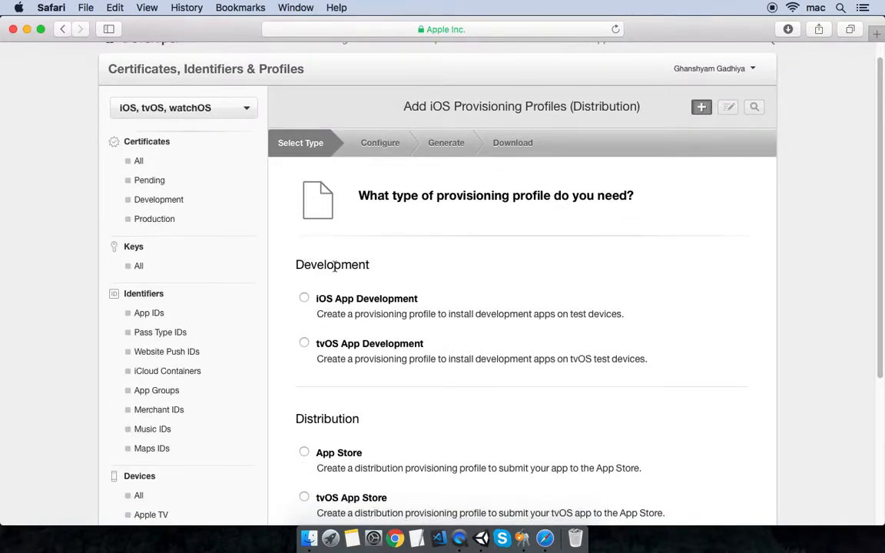
pyautogui.scroll(-3, 339, 413)
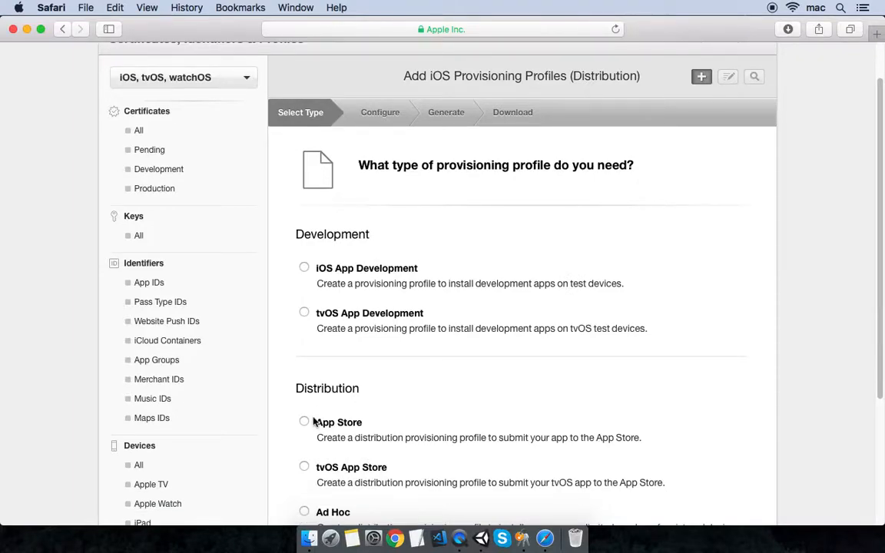
pyautogui.click(304, 421)
pyautogui.scroll(-1, 412, 437)
pyautogui.scroll(-5, 412, 437)
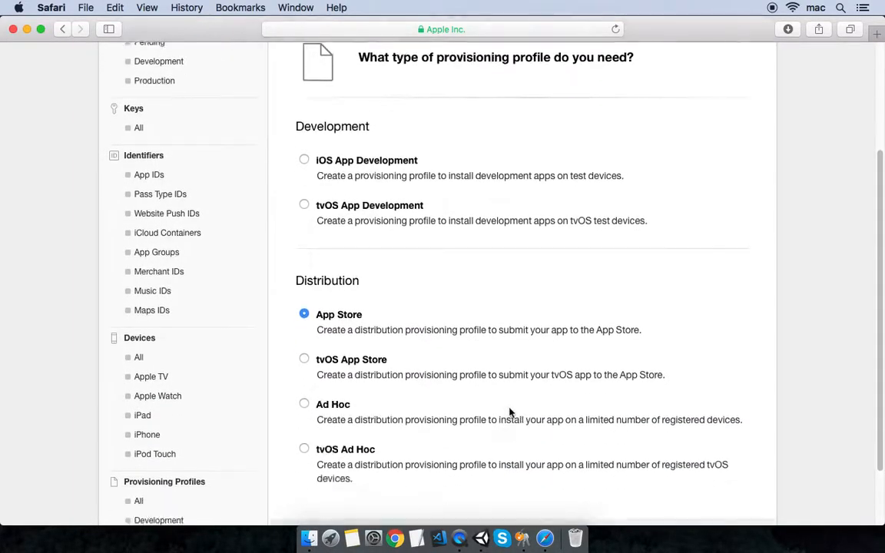
pyautogui.scroll(-3, 523, 407)
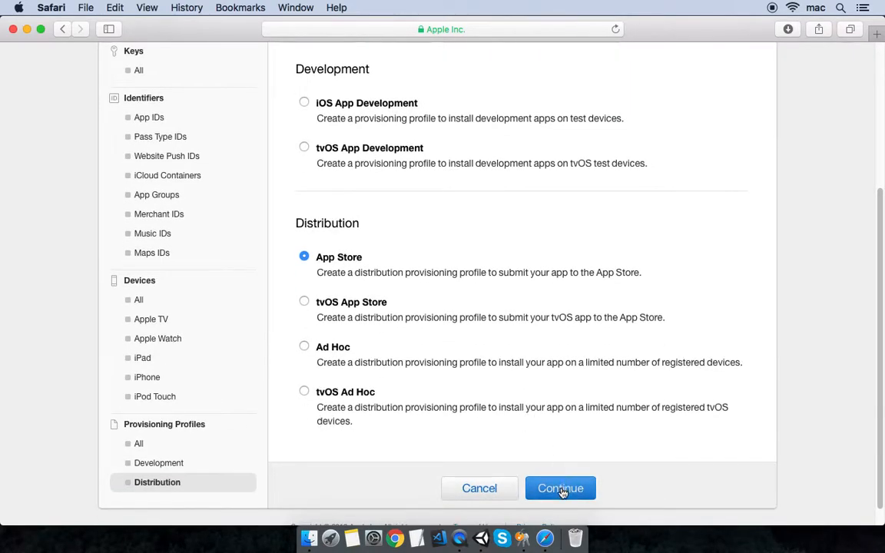
pyautogui.click(562, 491)
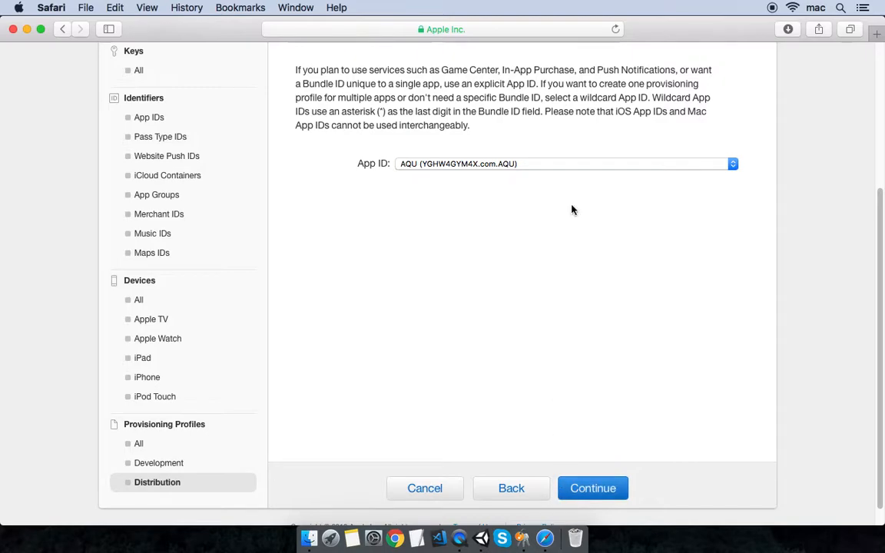
# - Select the Knief Shooter App ID for the new provisioning profile
pyautogui.scroll(5, 542, 188)
pyautogui.moveTo(358, 217); pyautogui.dragTo(442, 217)
pyautogui.scroll(-3, 567, 293)
pyautogui.scroll(-2, 567, 293)
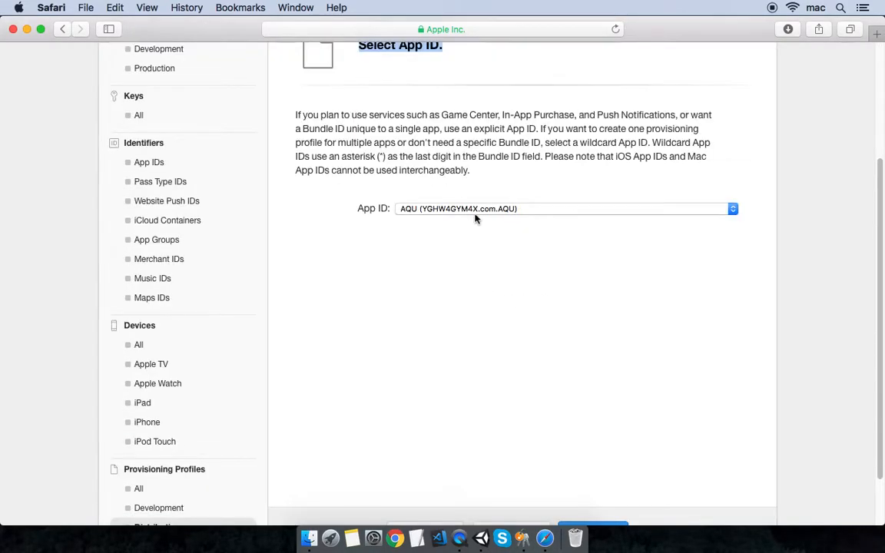
pyautogui.click(471, 209)
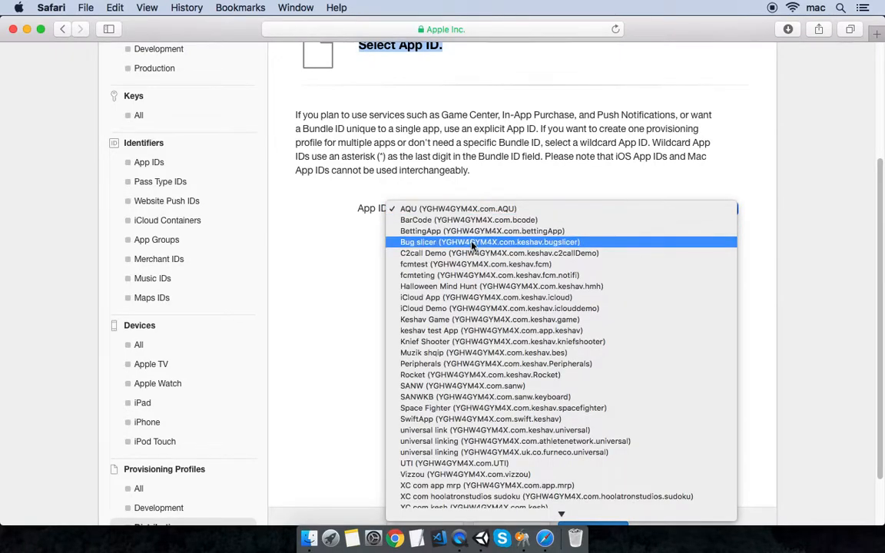
pyautogui.click(463, 342)
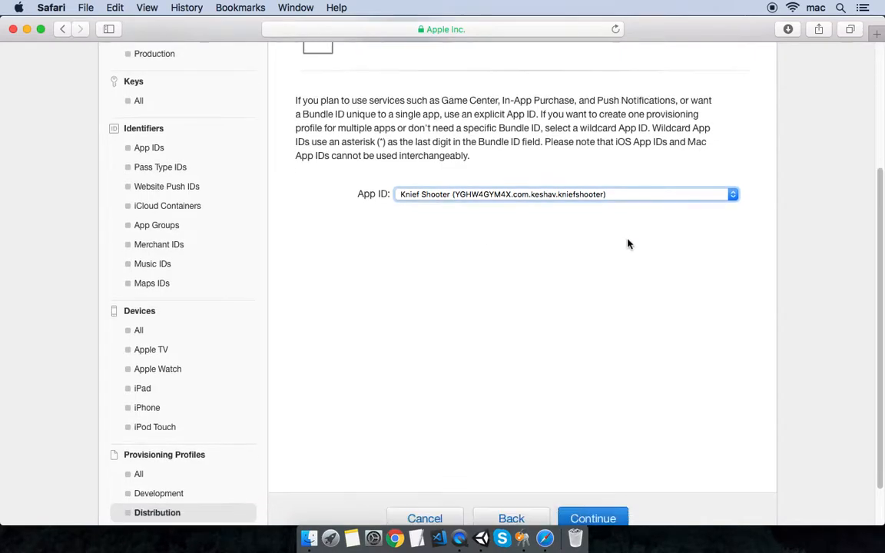
pyautogui.scroll(-2, 629, 242)
pyautogui.click(590, 468)
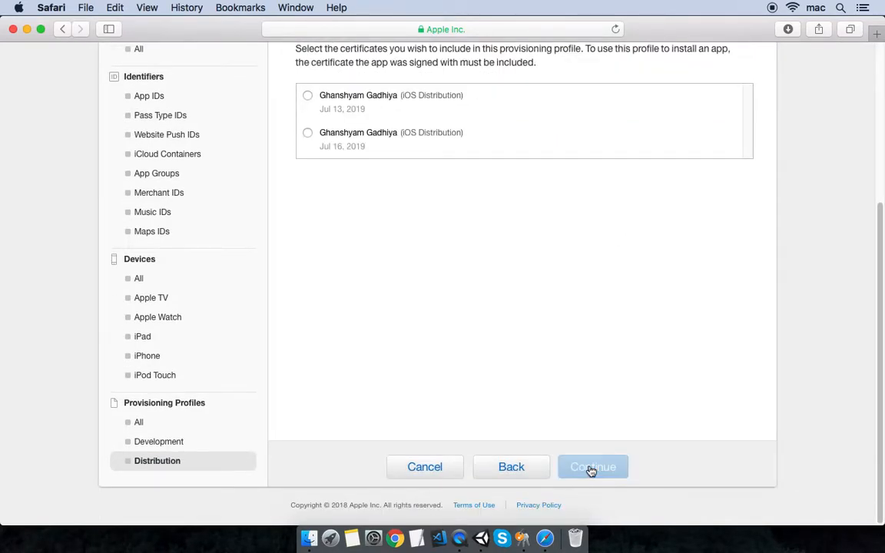
# - Include the iOS Distribution certificate expiring Jul 16, 2019 in the profile
pyautogui.scroll(6, 519, 403)
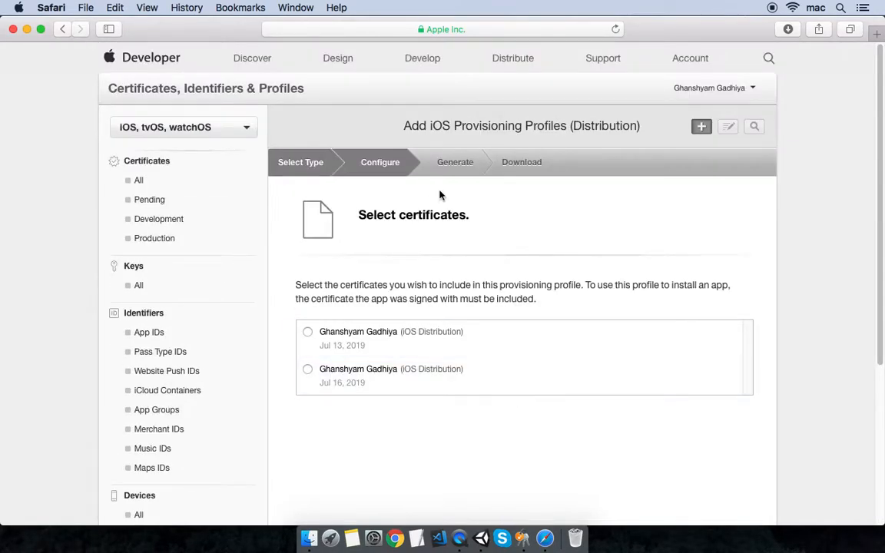
pyautogui.moveTo(359, 214); pyautogui.dragTo(469, 217)
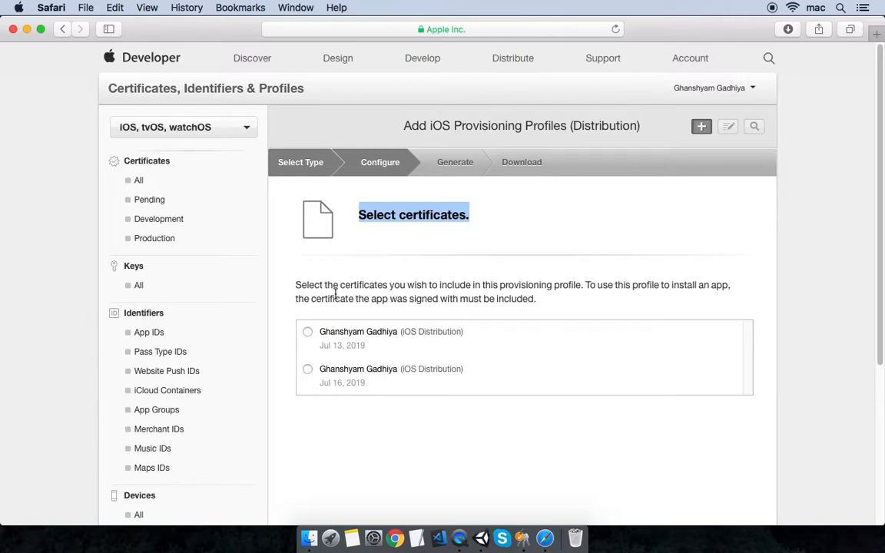
pyautogui.scroll(-1, 347, 270)
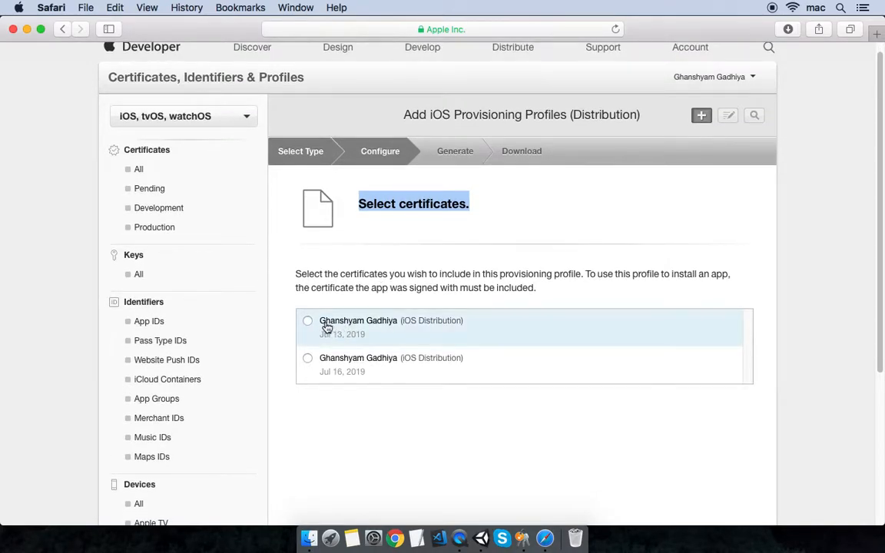
pyautogui.click(325, 336)
pyautogui.click(320, 362)
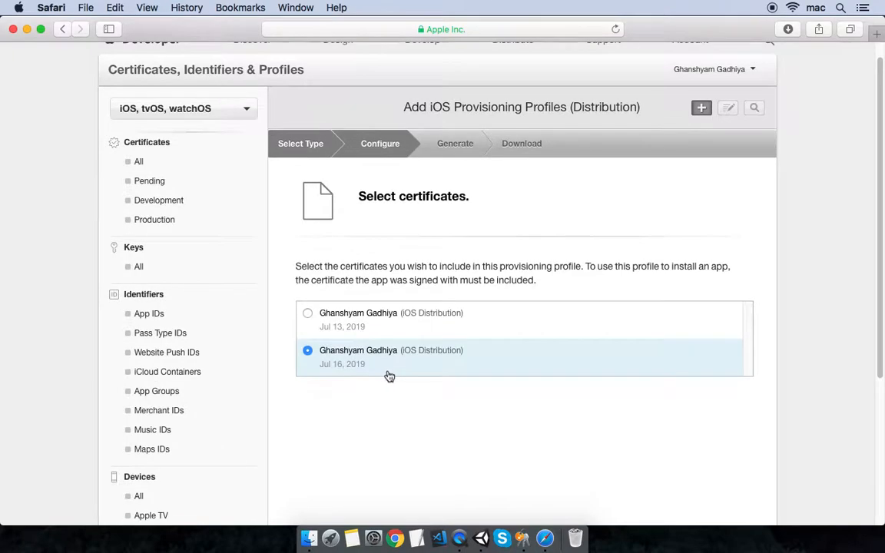
pyautogui.scroll(-5, 388, 375)
pyautogui.click(589, 467)
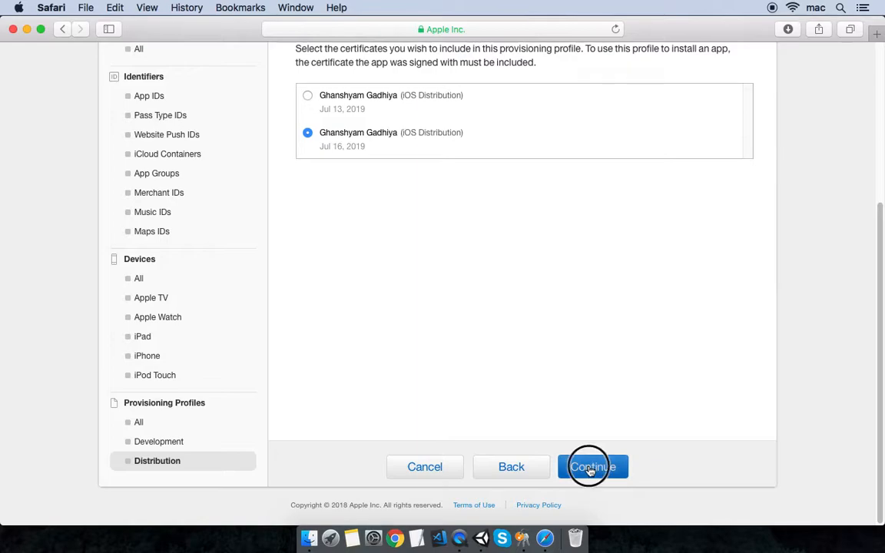
pyautogui.scroll(2, 584, 454)
# - Name the profile kniefshooter_dist and generate it
pyautogui.click(499, 159)
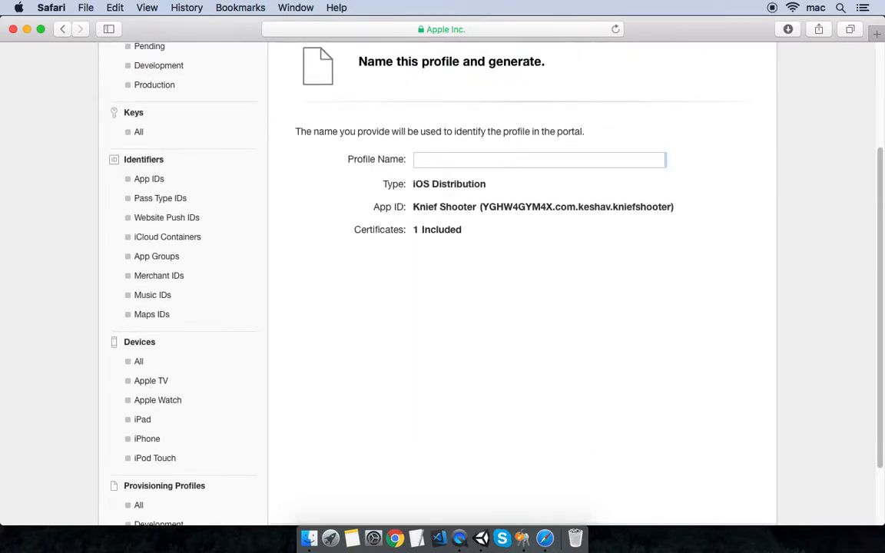
pyautogui.write('kniefshooter_disct')
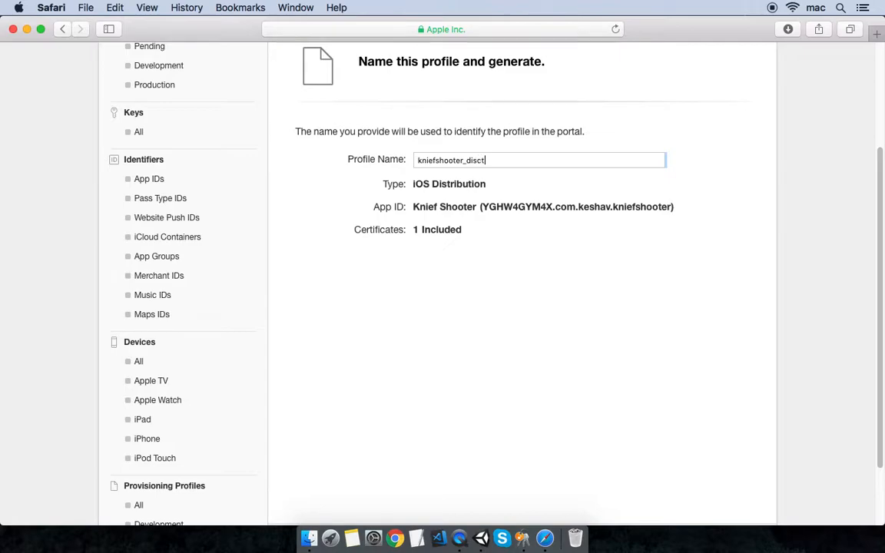
pyautogui.press('BackSpace')
pyautogui.press('BackSpace')
pyautogui.write('t')
pyautogui.scroll(-3, 553, 292)
pyautogui.click(587, 474)
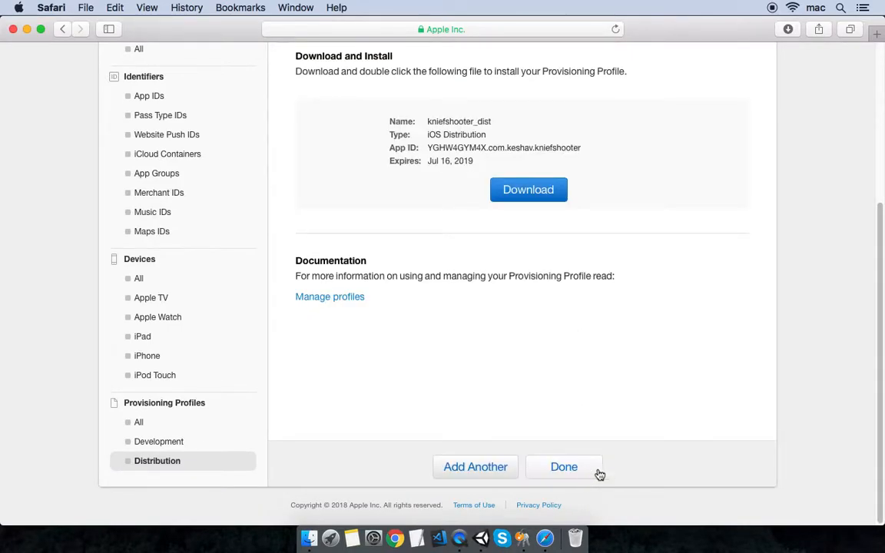
# - Download the generated kniefshooter_dist profile and return to the Distribution profiles list
pyautogui.scroll(2, 476, 161)
pyautogui.scroll(3, 461, 138)
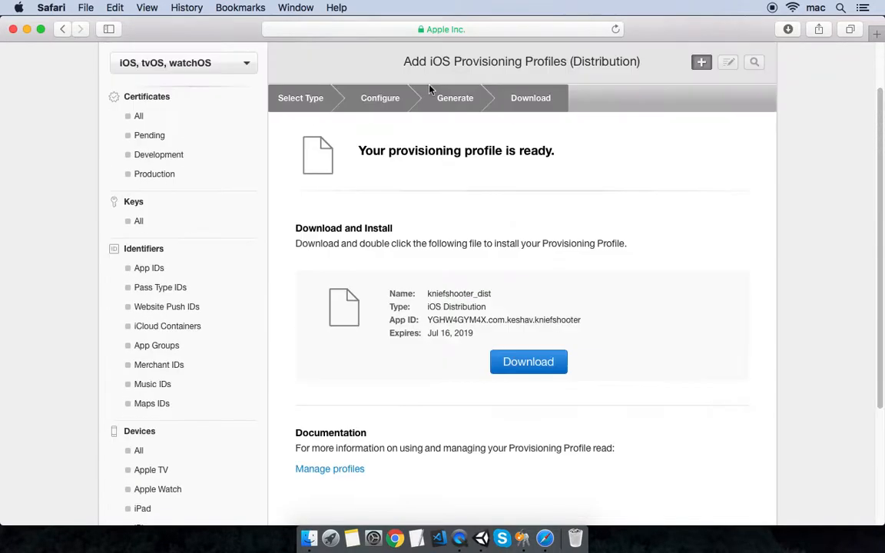
pyautogui.click(544, 362)
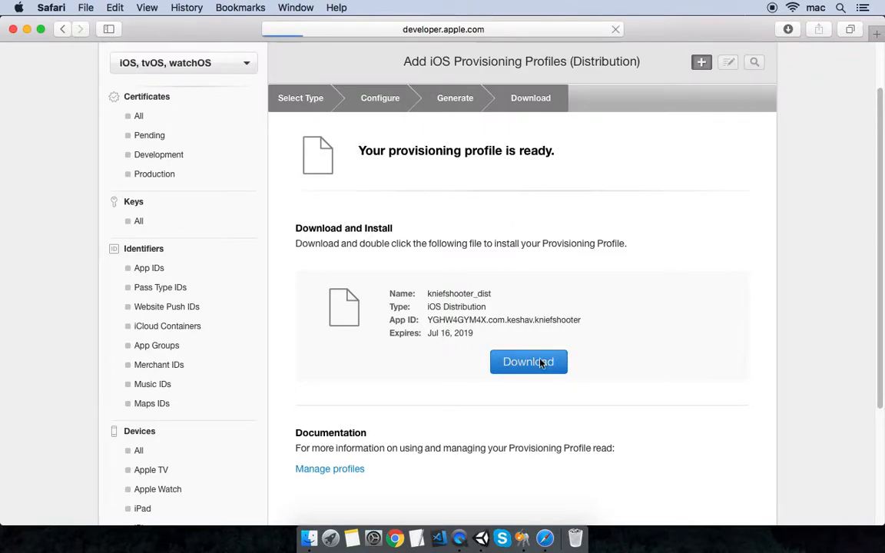
pyautogui.scroll(-1, 542, 365)
pyautogui.scroll(-5, 557, 352)
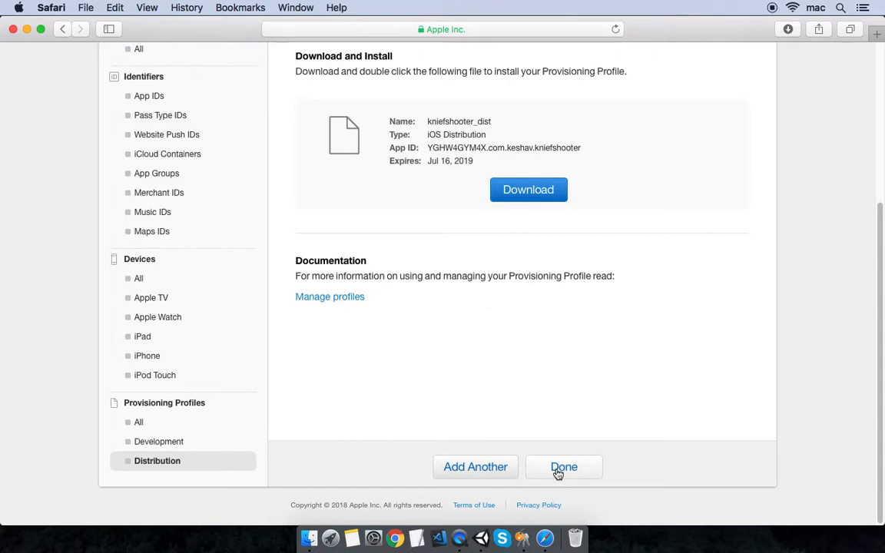
pyautogui.click(560, 470)
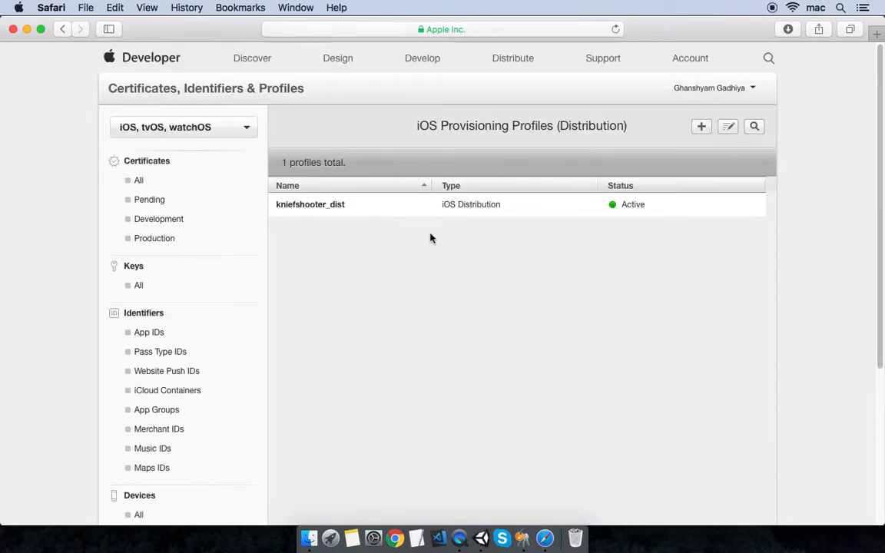
# - Navigate the browser to the App Store Connect site
pyautogui.click(489, 30)
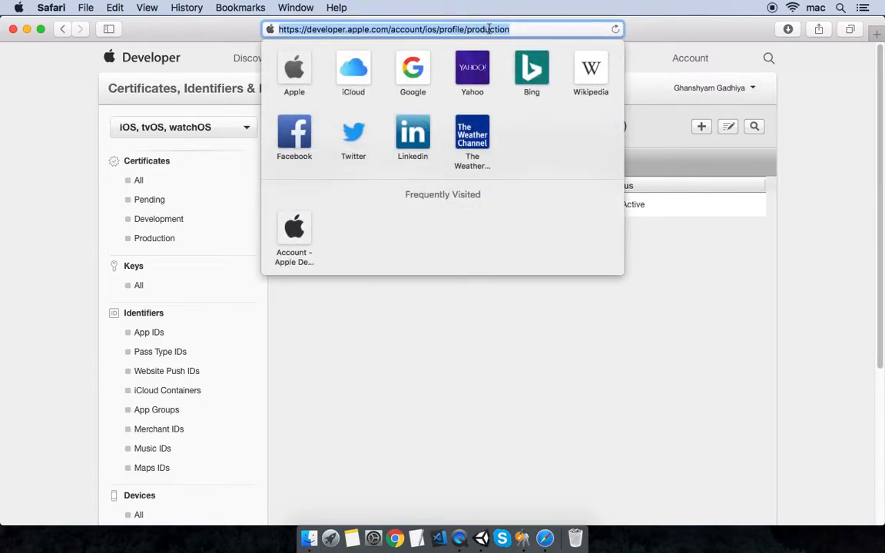
pyautogui.press('BackSpace')
pyautogui.write('a')
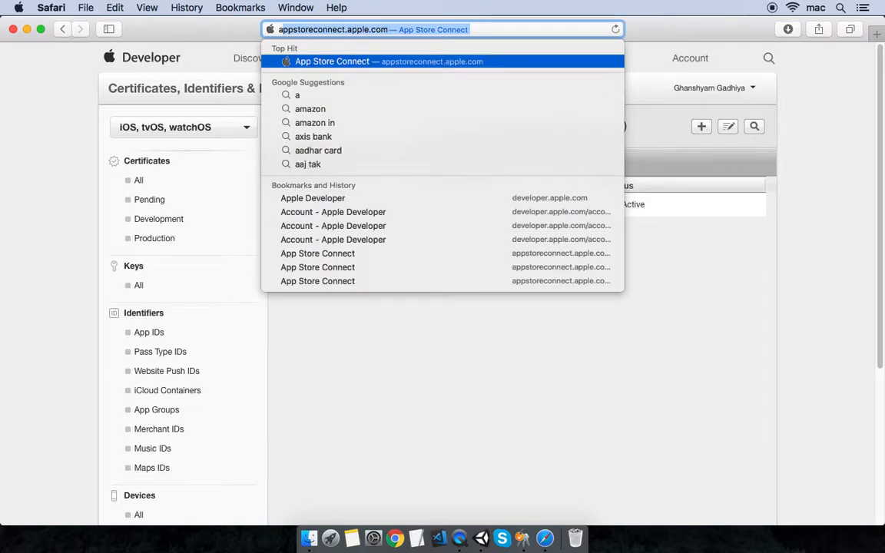
pyautogui.write('pp')
pyautogui.press('Return')
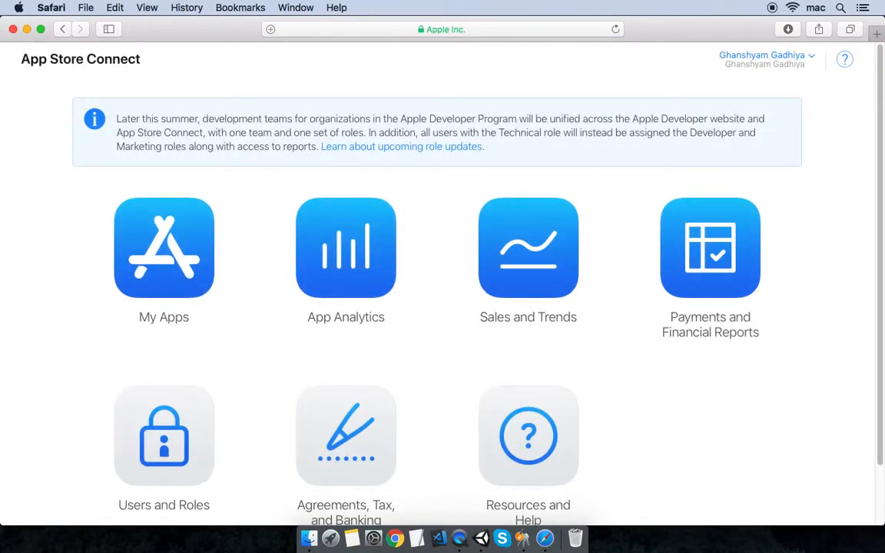
# - Create a new iOS app record Knief shooter with bundle ID com.keshav.kniefshooter
pyautogui.click(165, 315)
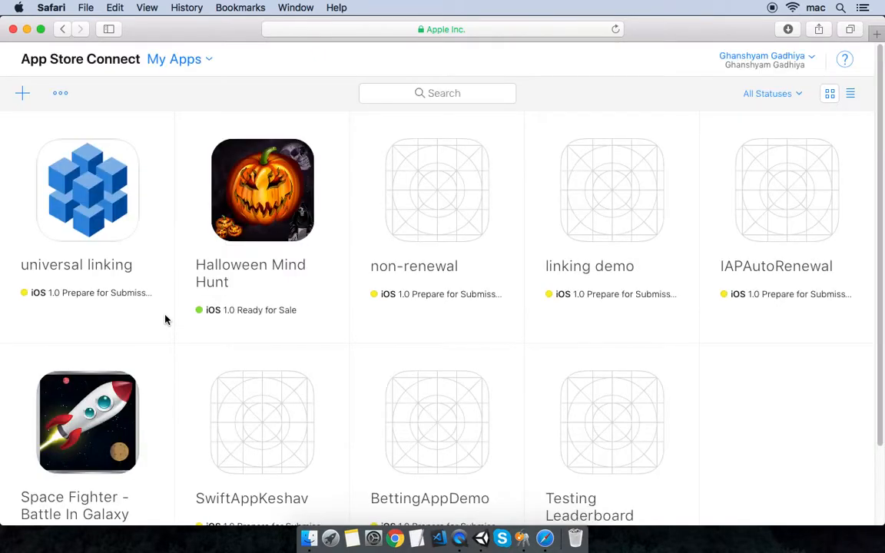
pyautogui.scroll(-1, 759, 450)
pyautogui.scroll(1, 759, 450)
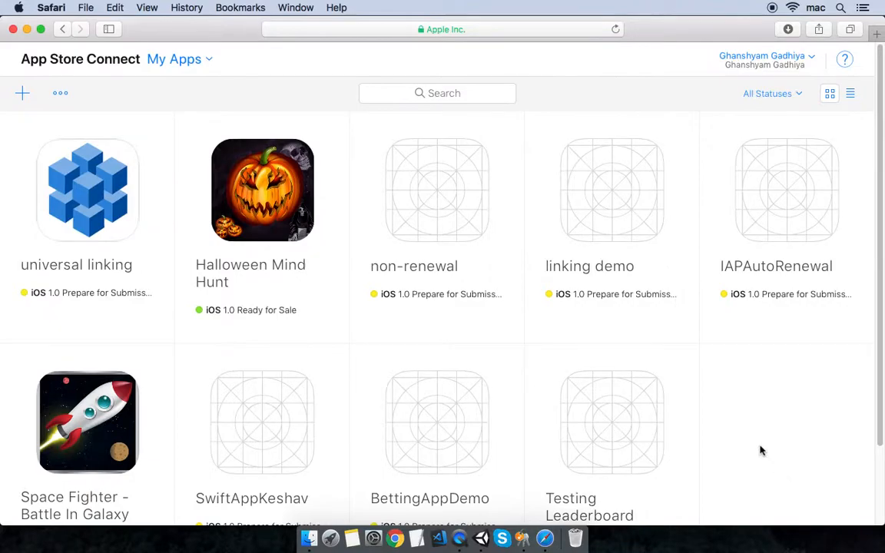
pyautogui.click(23, 93)
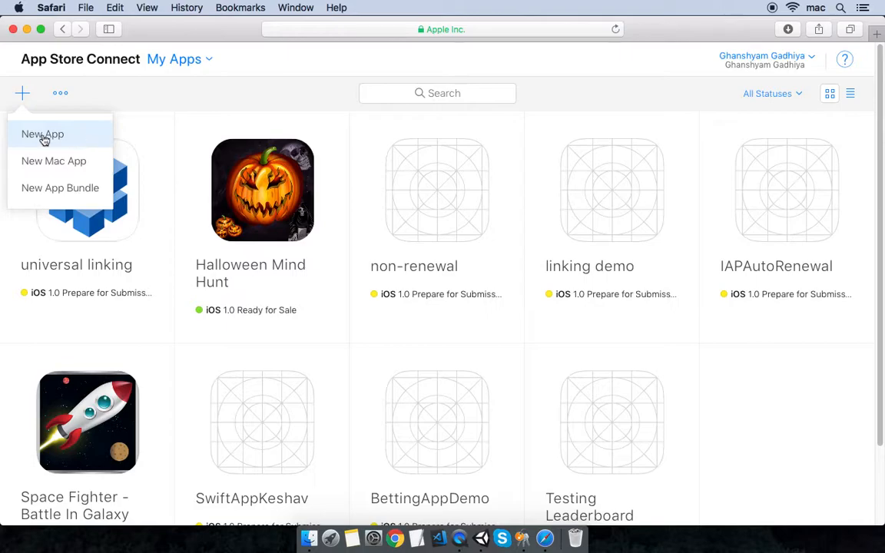
pyautogui.click(80, 138)
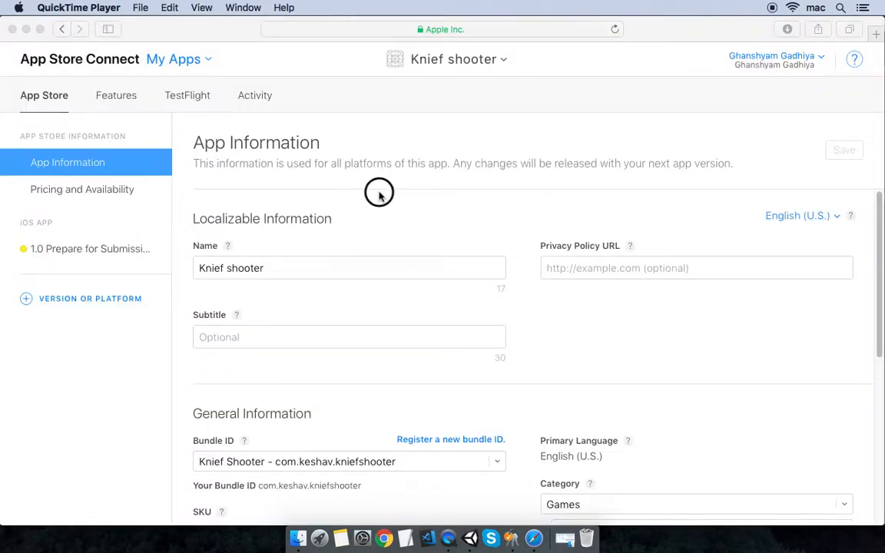
pyautogui.click(380, 191)
# - Save Games with subcategory Action as Knief shooter's category, then open Finder
pyautogui.click(289, 268)
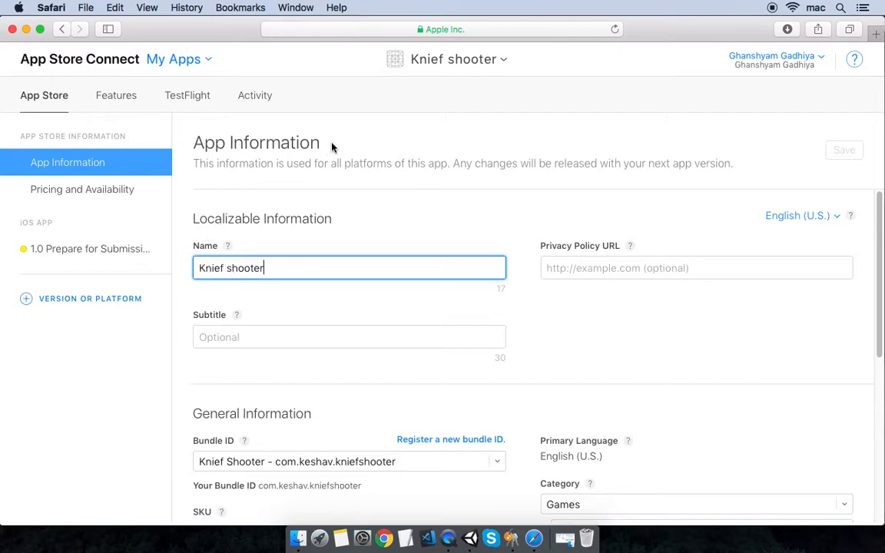
pyautogui.click(608, 266)
pyautogui.scroll(-1, 607, 257)
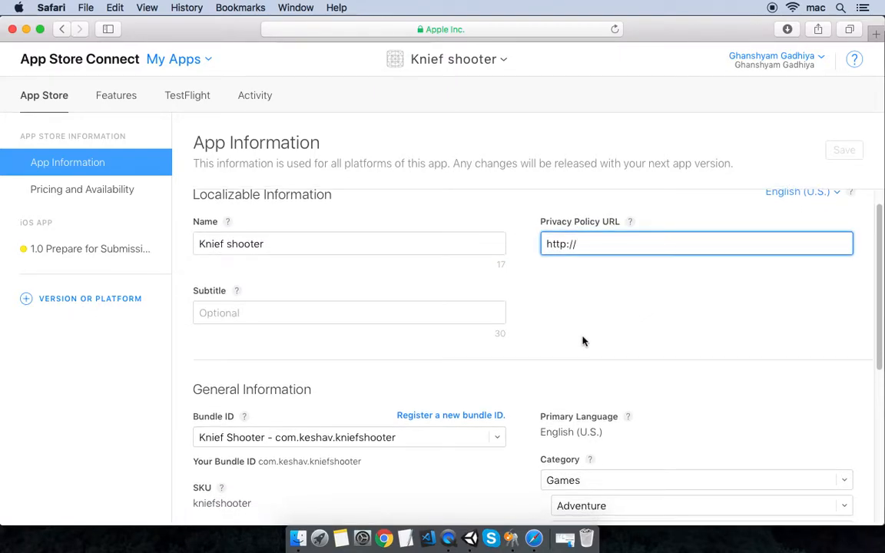
pyautogui.scroll(-3, 607, 369)
pyautogui.click(629, 418)
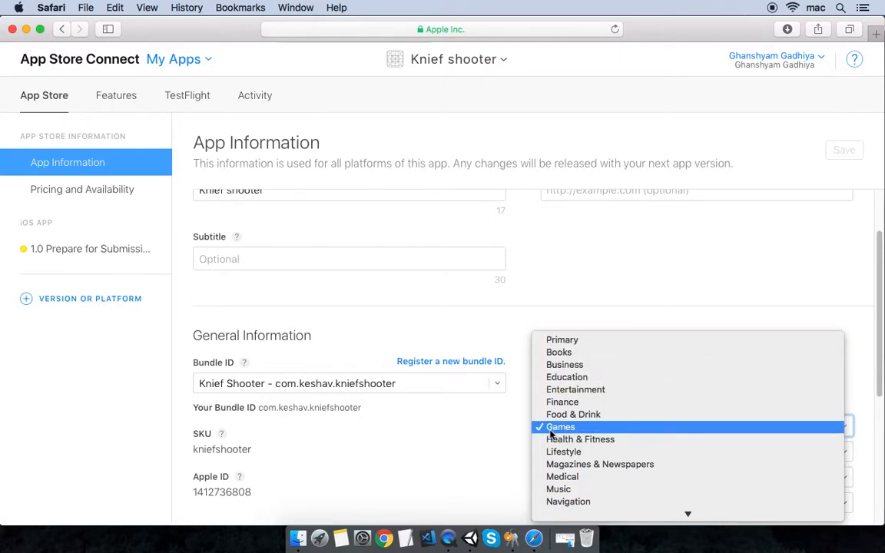
pyautogui.click(590, 428)
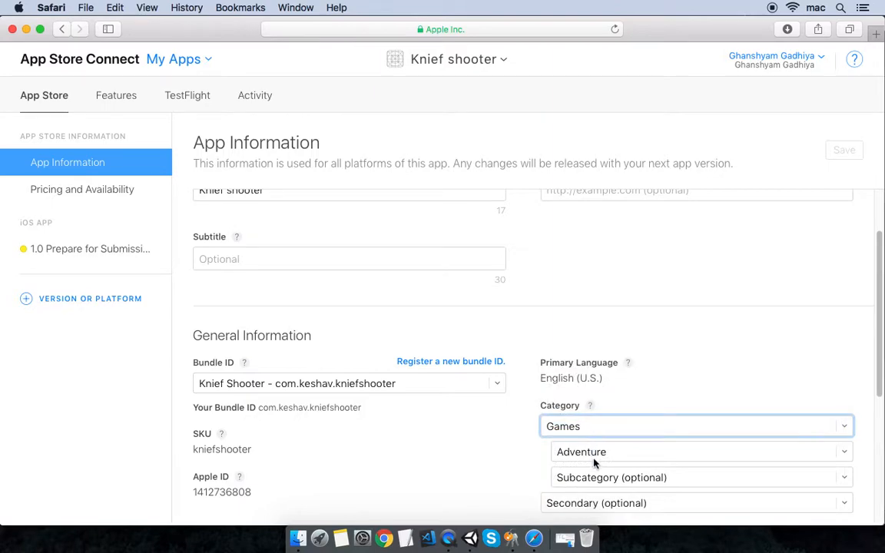
pyautogui.click(594, 457)
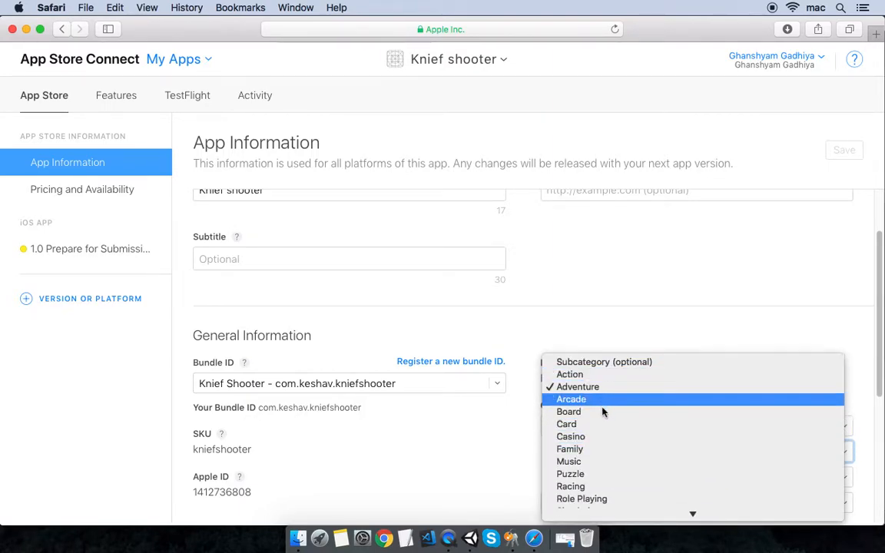
pyautogui.click(573, 375)
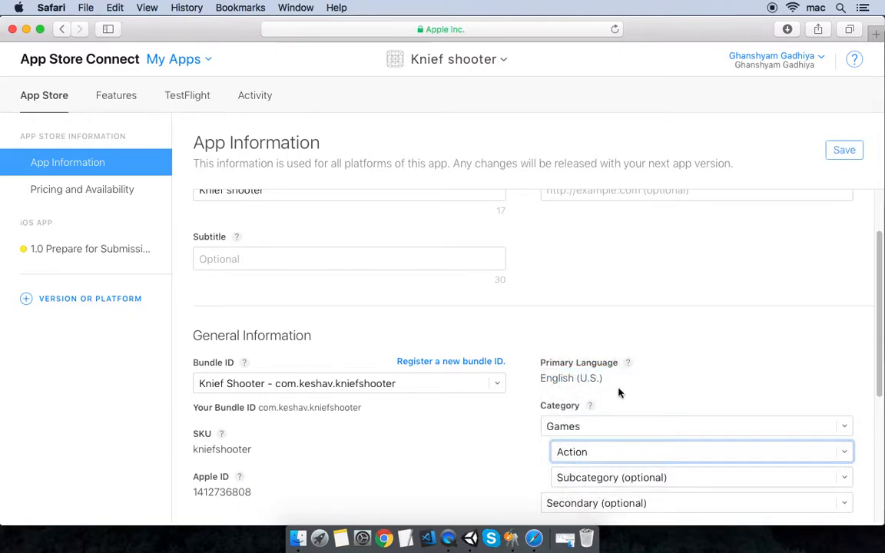
pyautogui.click(843, 151)
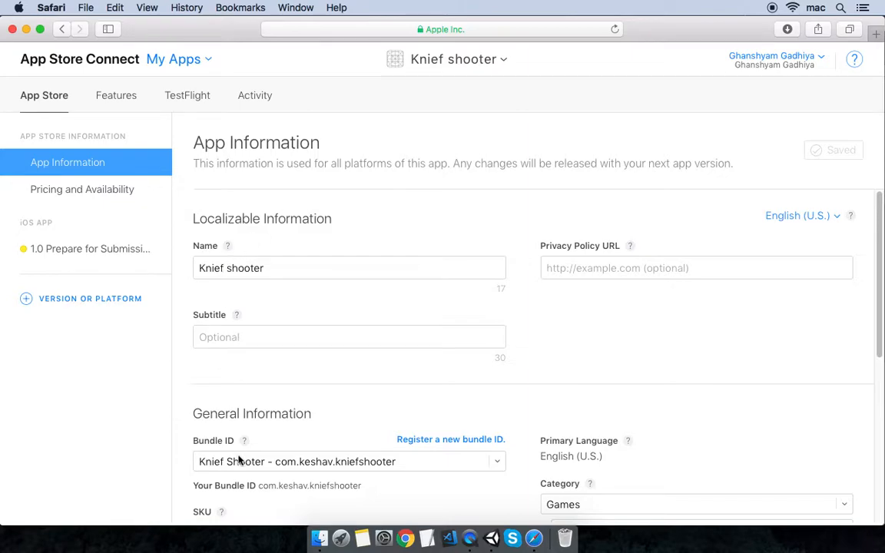
pyautogui.click(320, 540)
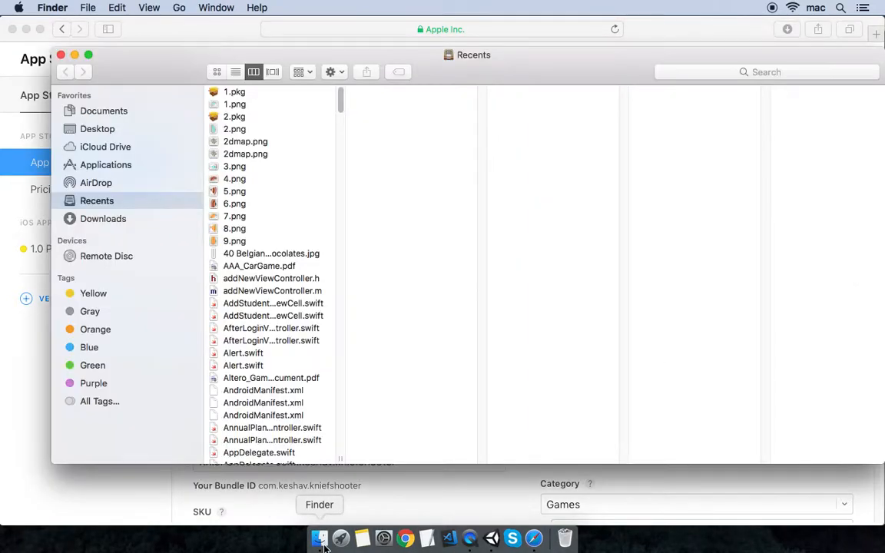
# - Open Unity-iPhone.xcodeproj from Desktop/kniefShooter_xcode_build, then minimize Xcode and select ios_distribution-3.cer
pyautogui.click(119, 131)
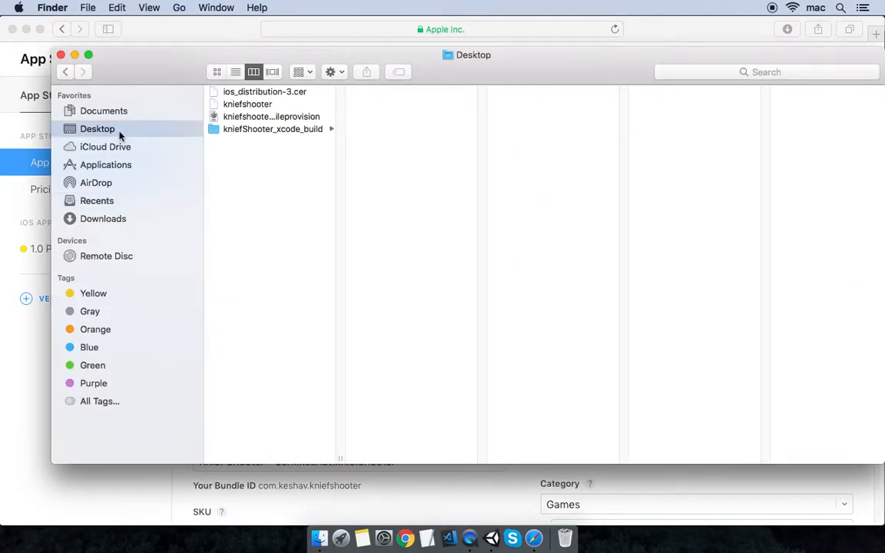
pyautogui.click(247, 131)
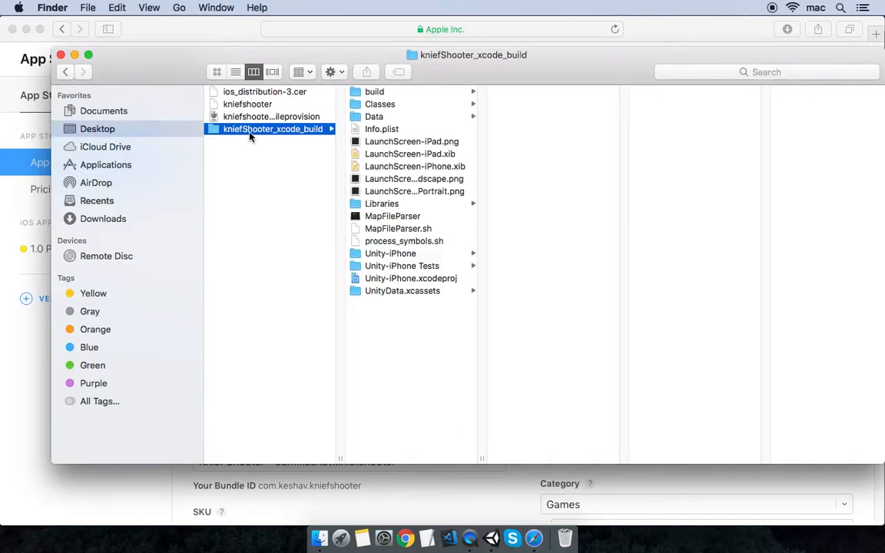
pyautogui.doubleClick(408, 280)
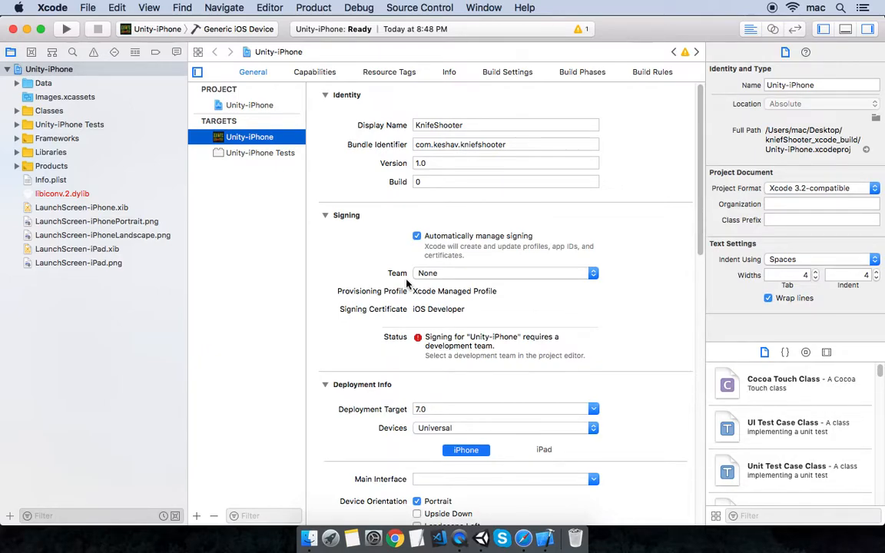
pyautogui.click(27, 29)
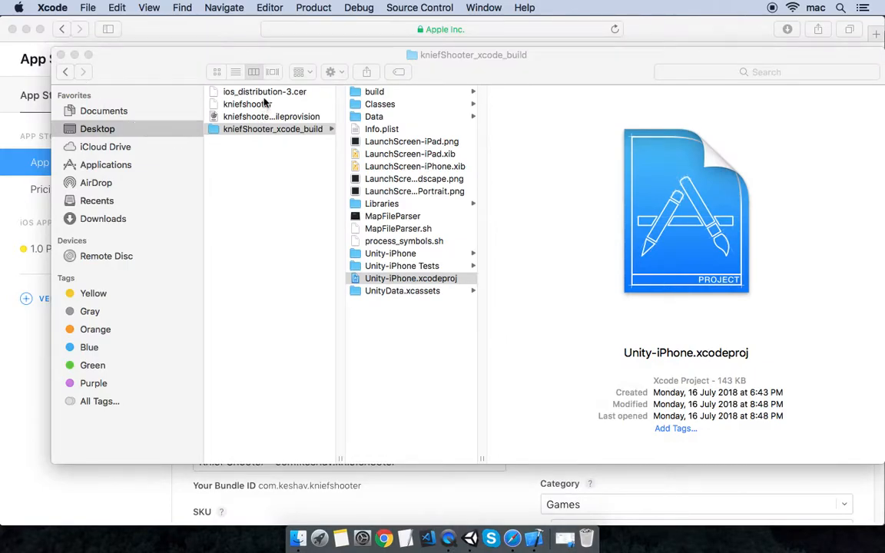
pyautogui.click(247, 92)
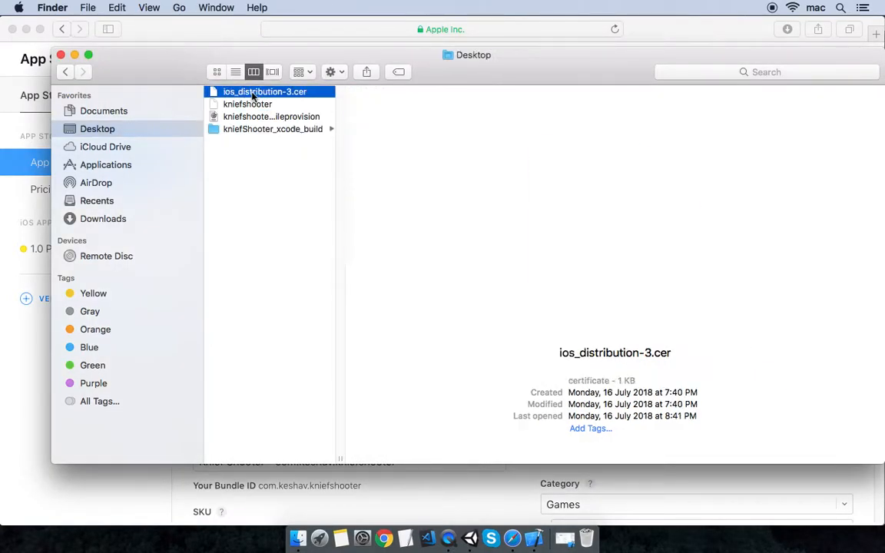
# - Install ios_distribution-3.cer into the login keychain, verify it, quit Keychain Access and restore Xcode
pyautogui.doubleClick(248, 92)
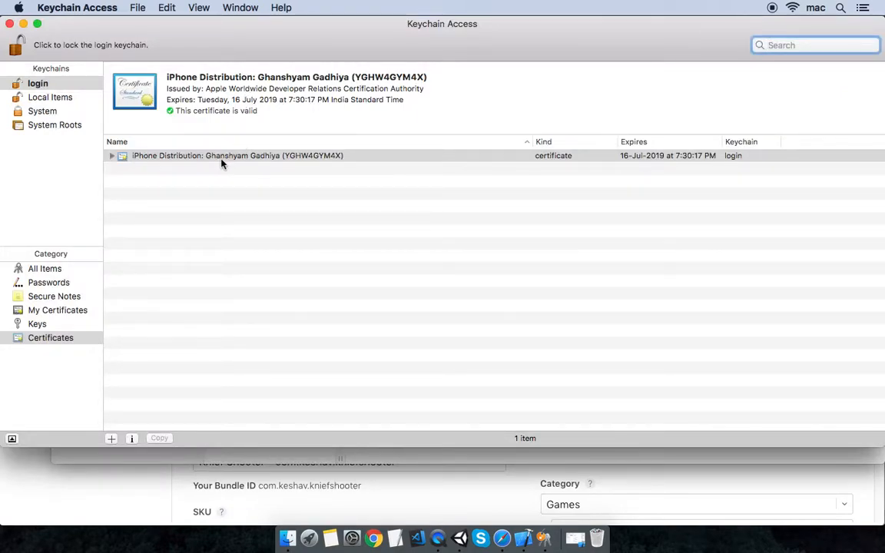
pyautogui.click(221, 156)
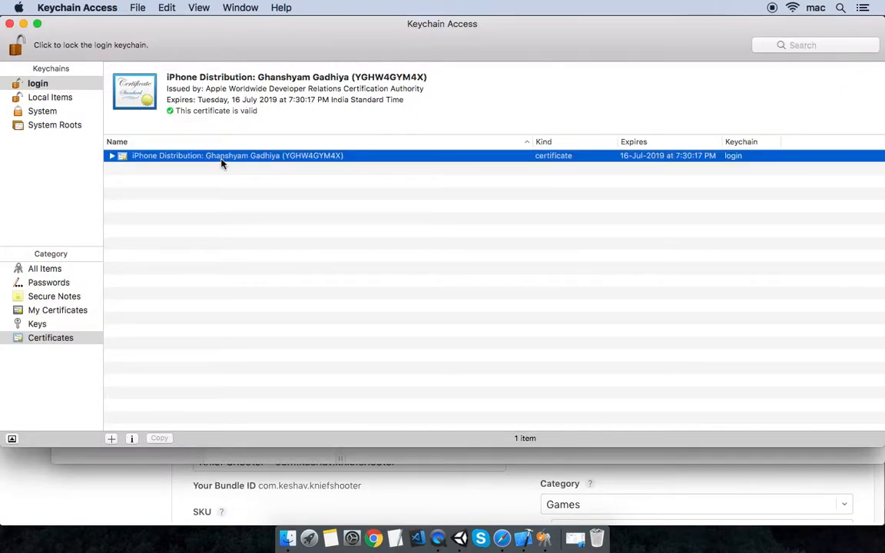
pyautogui.rightClick(546, 539)
pyautogui.click(551, 500)
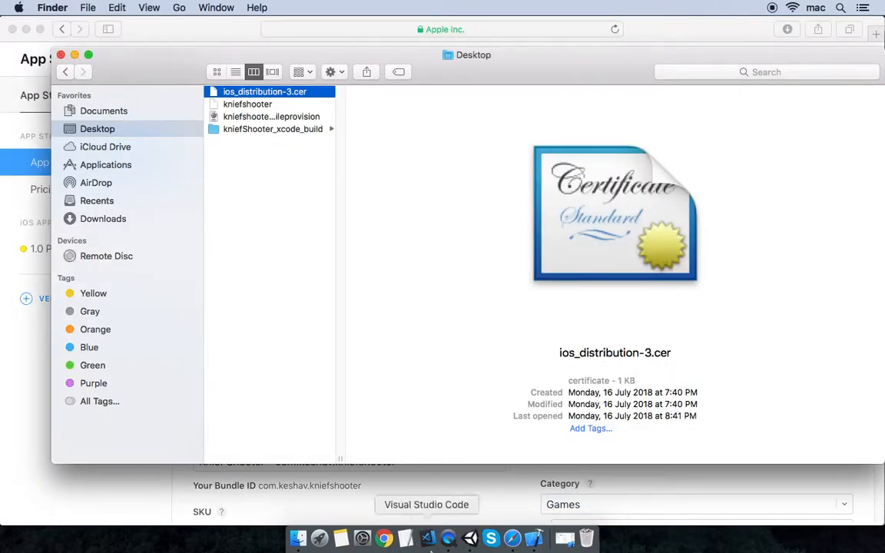
pyautogui.click(534, 538)
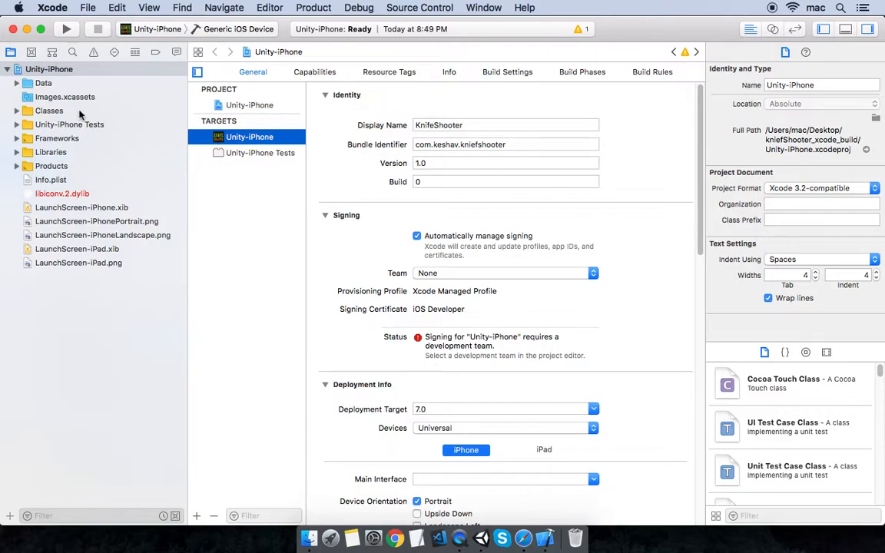
# - Select the Unity-iPhone project and turn off Automatically manage signing
pyautogui.click(48, 70)
pyautogui.click(54, 69)
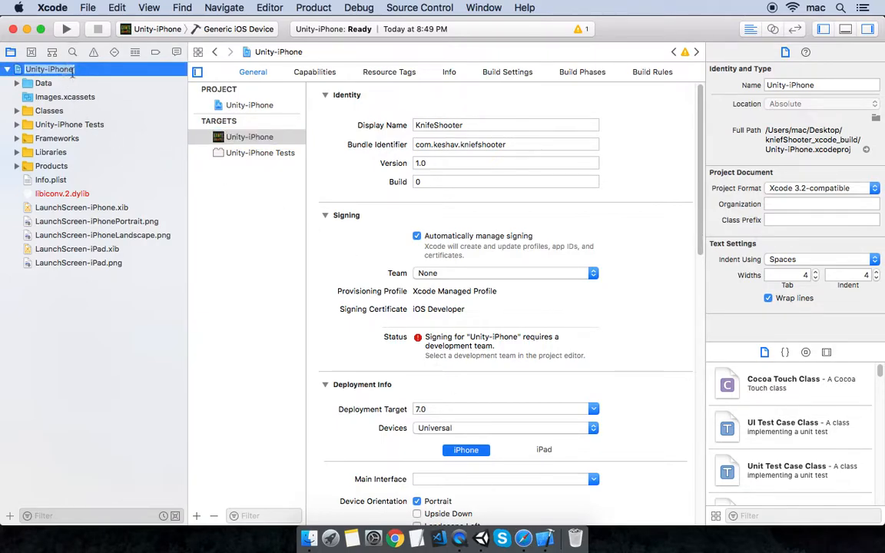
pyautogui.click(88, 74)
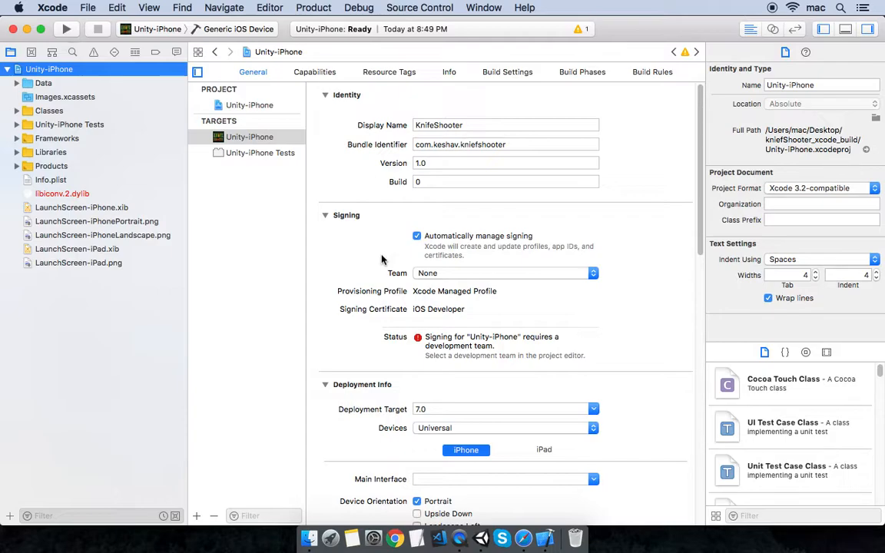
pyautogui.click(417, 237)
# - Import the kniefshooter_dist.mobileprovision profile for the Release provisioning profile
pyautogui.scroll(-1, 383, 247)
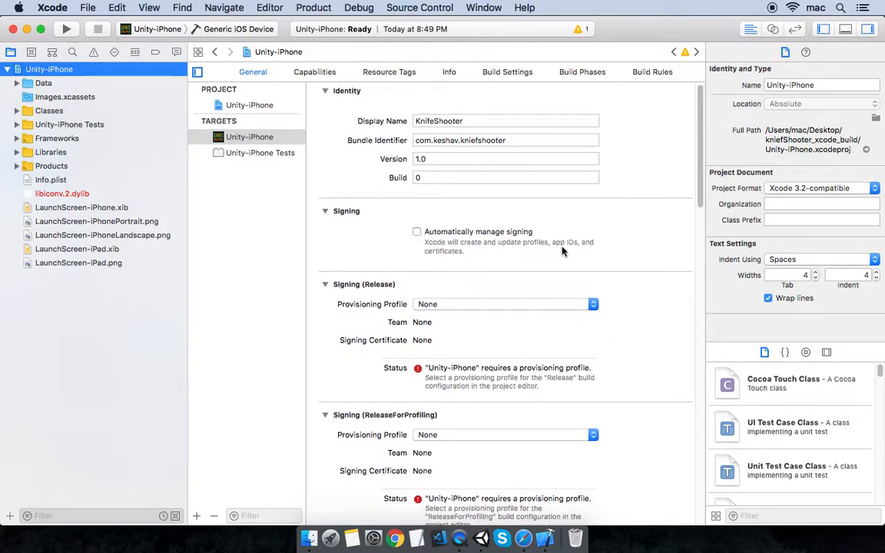
pyautogui.scroll(-3, 626, 290)
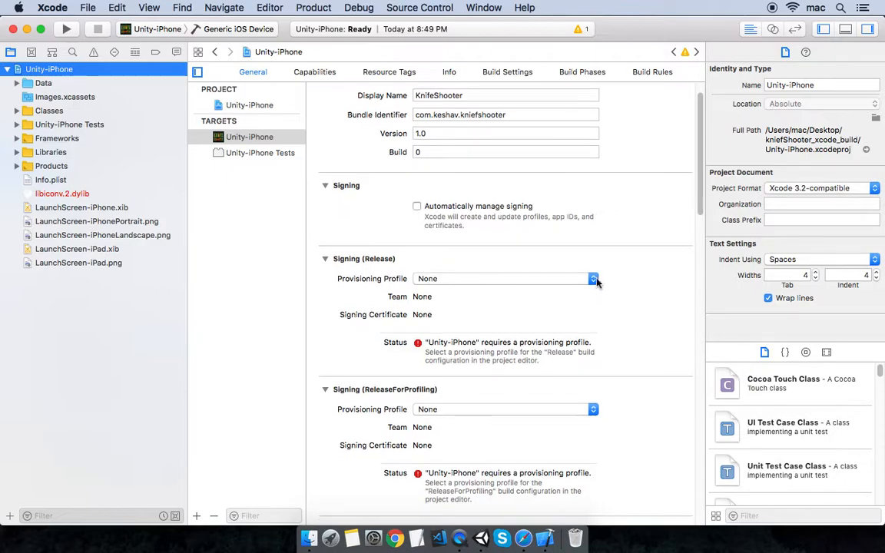
pyautogui.click(591, 280)
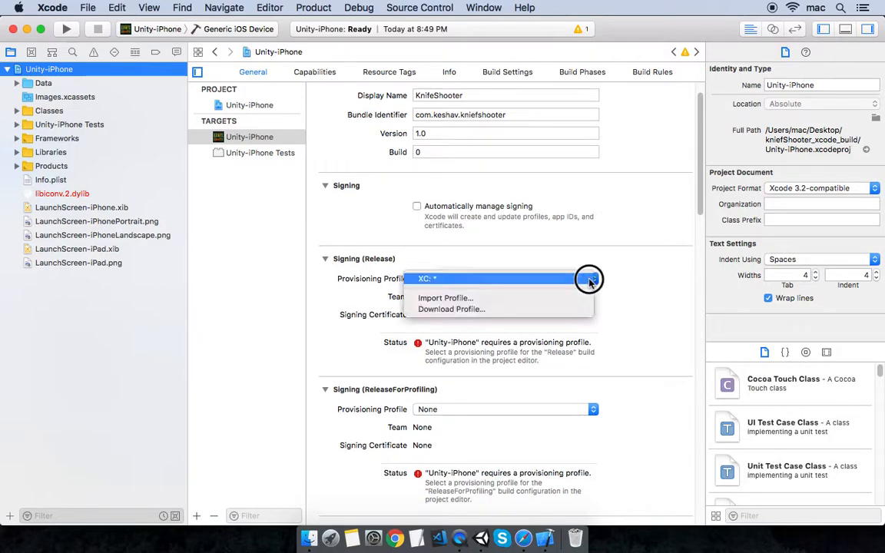
pyautogui.click(499, 300)
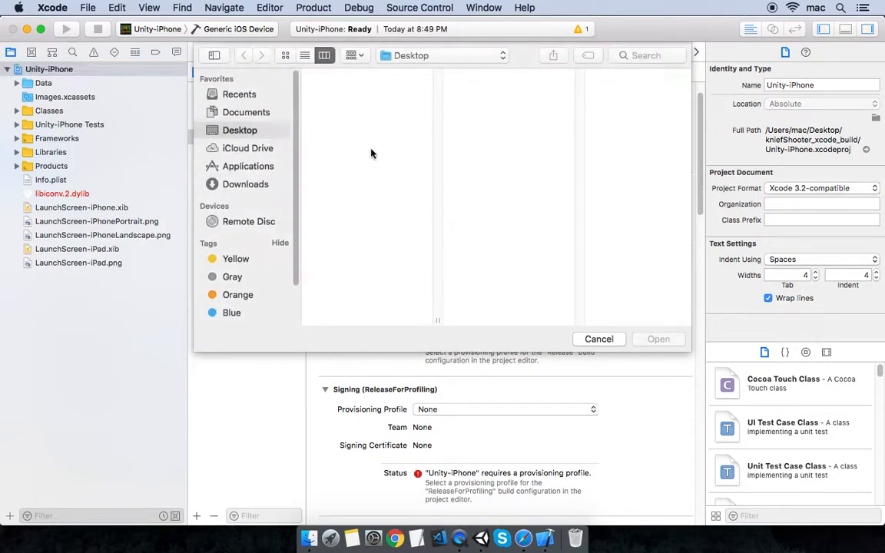
pyautogui.click(387, 118)
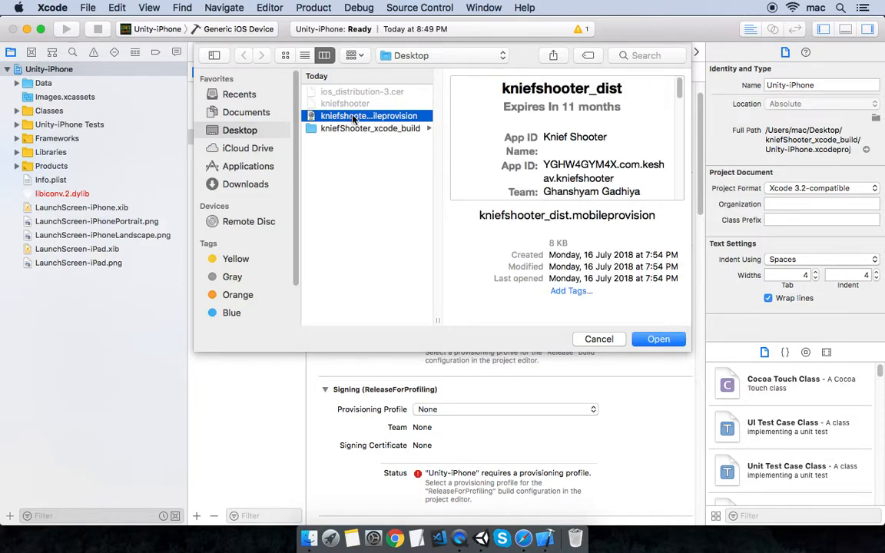
pyautogui.click(657, 340)
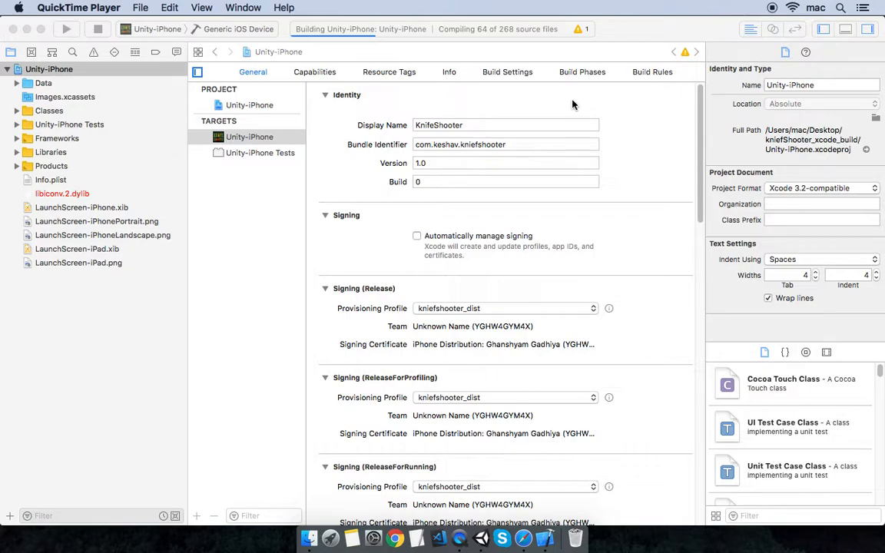
# - Bring Xcode forward and activate the Archives organizer showing the new Unity-iPhone 1.0 (0) archive
pyautogui.click(570, 106)
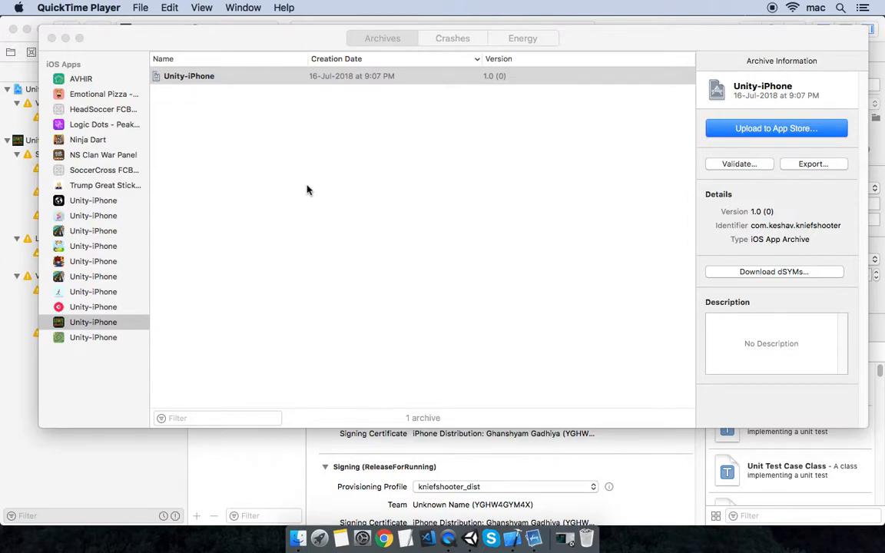
pyautogui.moveTo(262, 42); pyautogui.dragTo(251, 35)
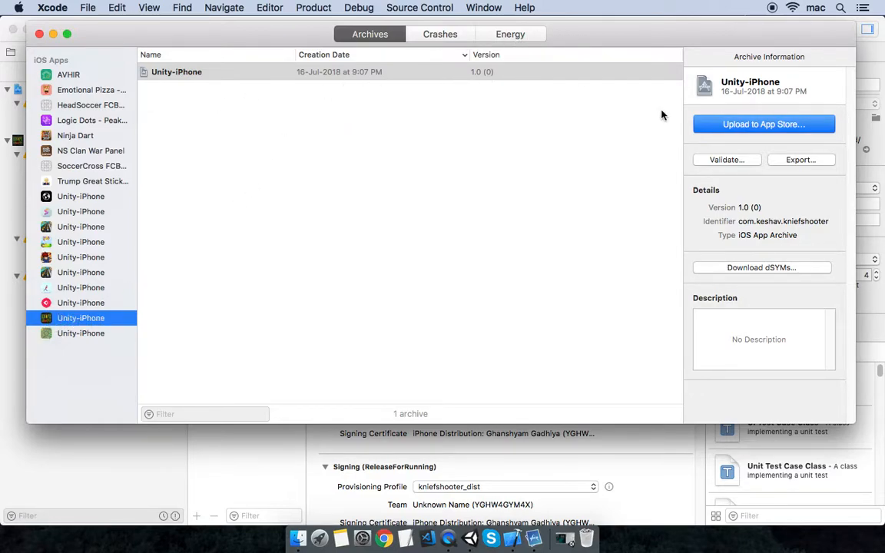
# - Prepare the App Store export using the iOS Distribution certificate and kniefshooter_dist profile
pyautogui.click(799, 160)
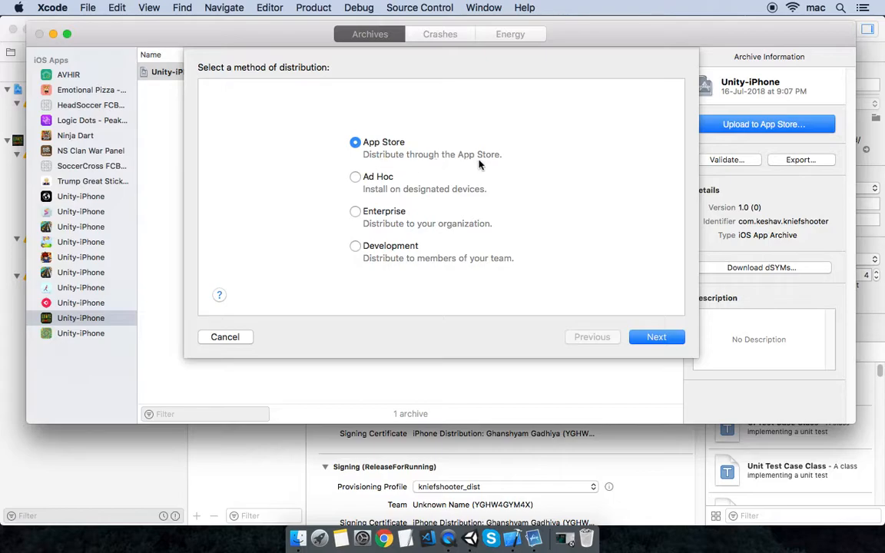
pyautogui.click(661, 338)
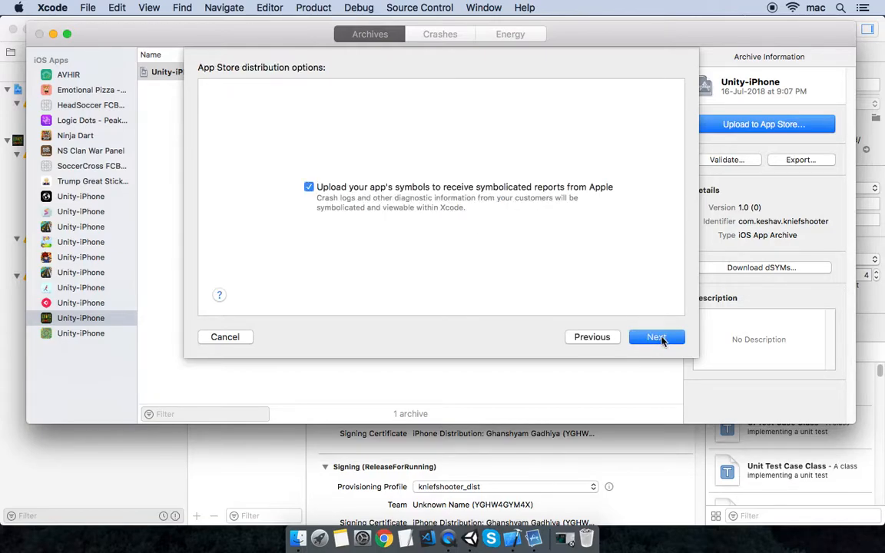
pyautogui.click(659, 338)
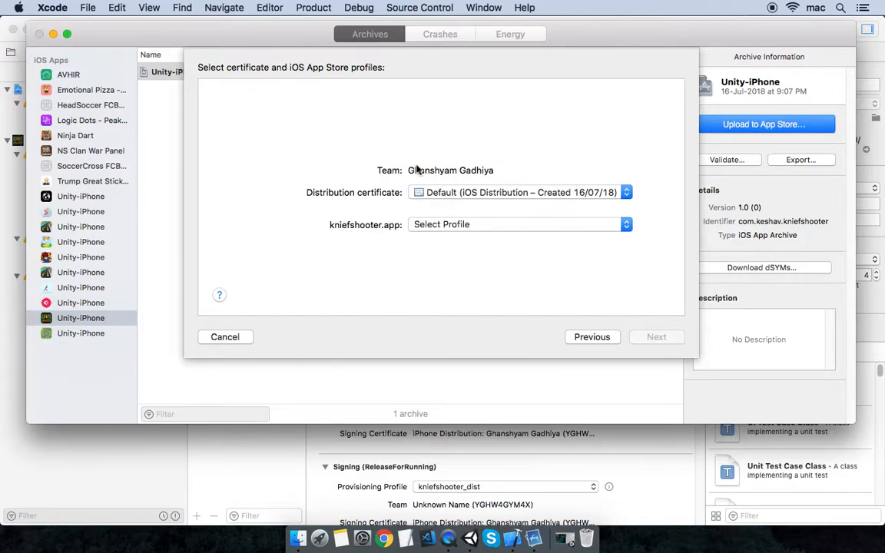
pyautogui.click(516, 194)
pyautogui.click(518, 202)
pyautogui.click(512, 225)
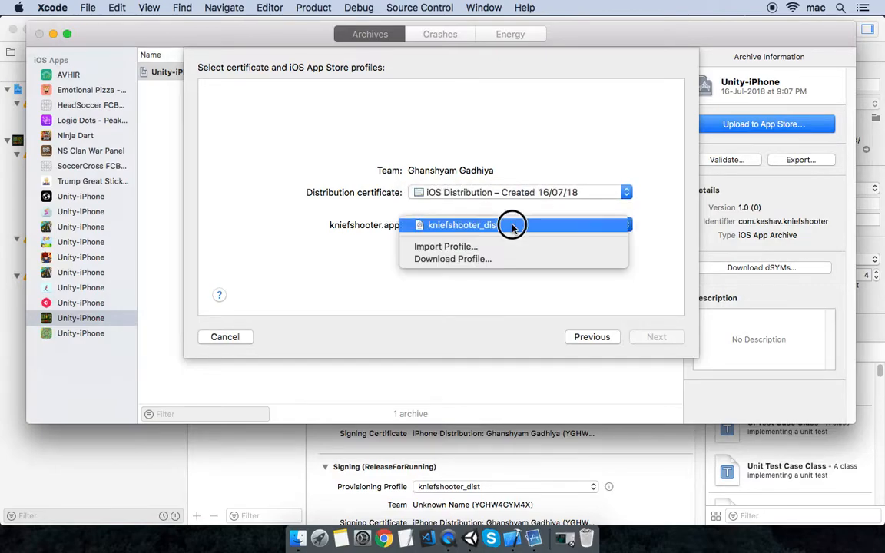
pyautogui.click(491, 225)
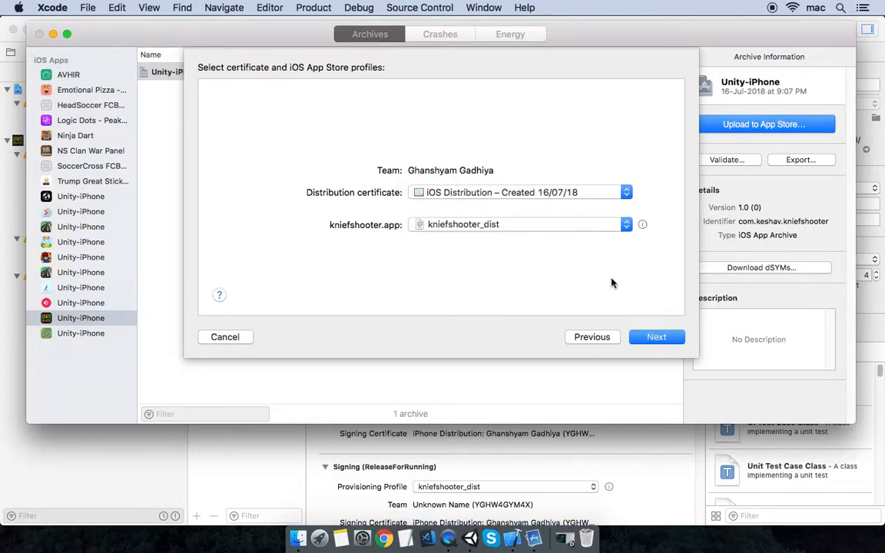
pyautogui.click(657, 337)
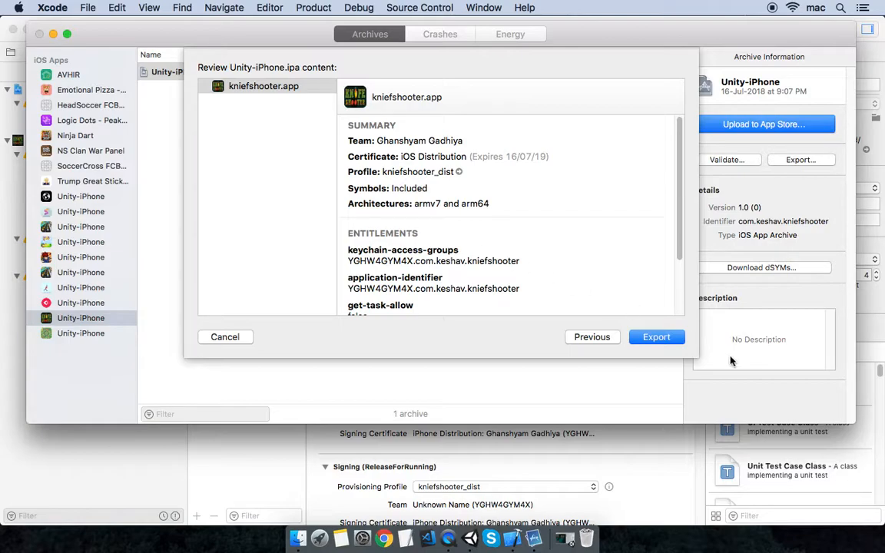
# - Export Unity-iPhone.ipa into a folder on the Desktop
pyautogui.scroll(-2, 547, 242)
pyautogui.click(657, 343)
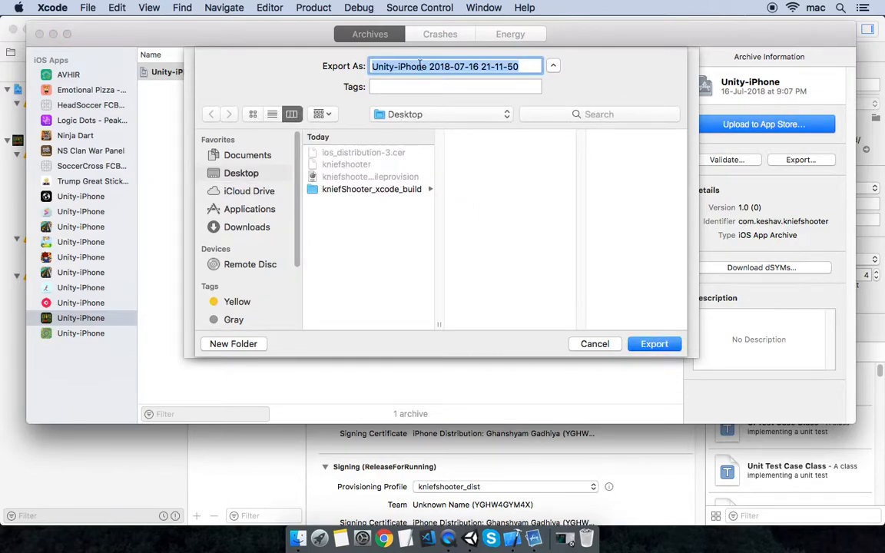
pyautogui.click(655, 346)
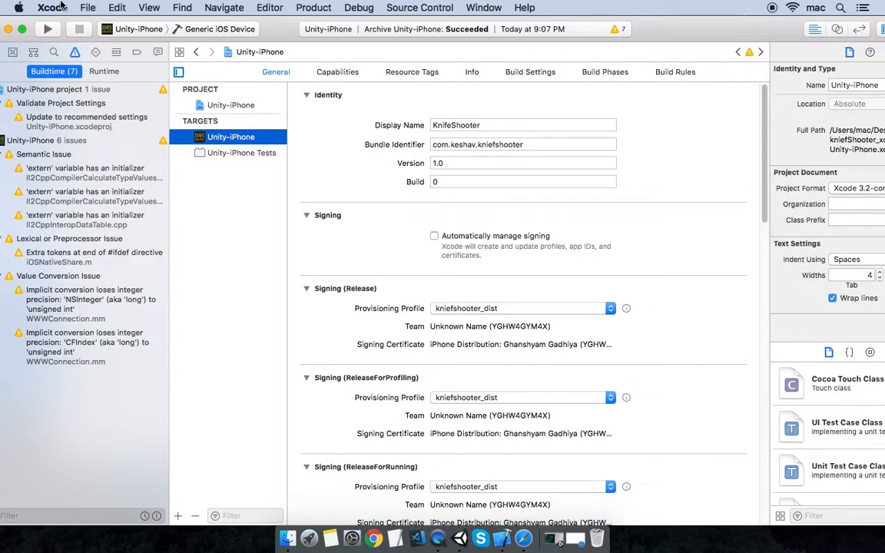
# - Launch Application Loader from Xcode's Open Developer Tool menu
pyautogui.click(62, 7)
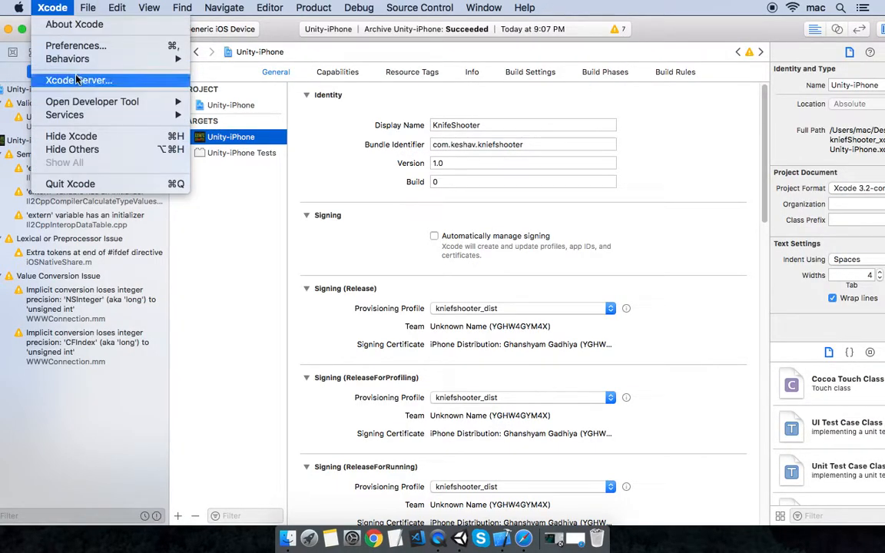
pyautogui.moveTo(91, 107)
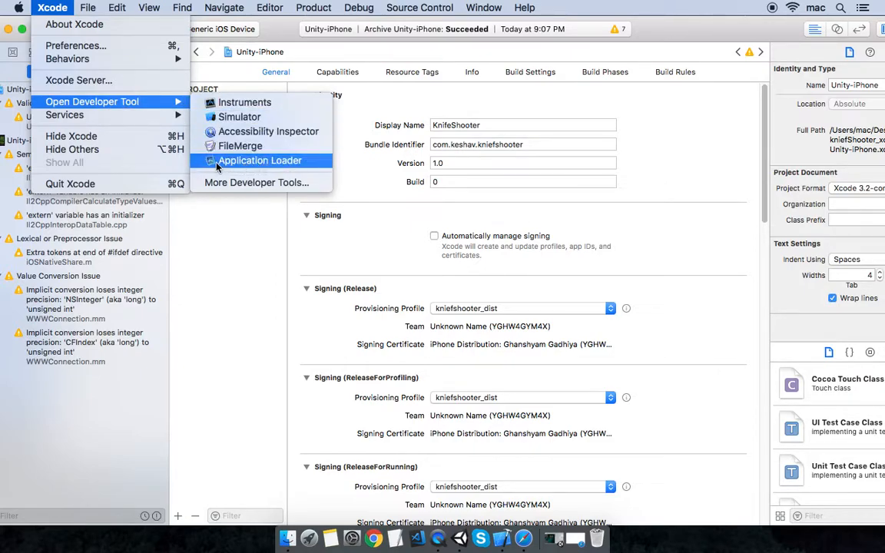
pyautogui.click(287, 163)
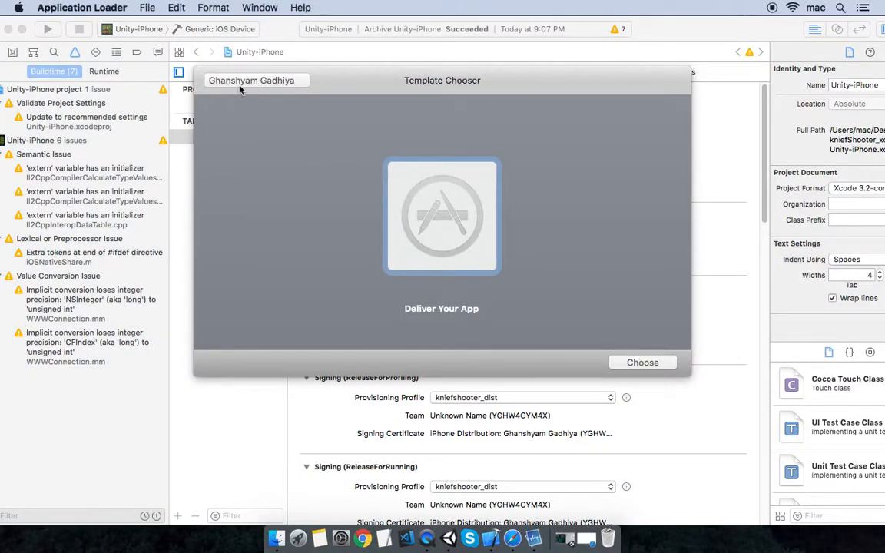
# - Select Unity-iPhone.ipa for delivery and start uploading the Knief shooter 1.0 build
pyautogui.click(642, 362)
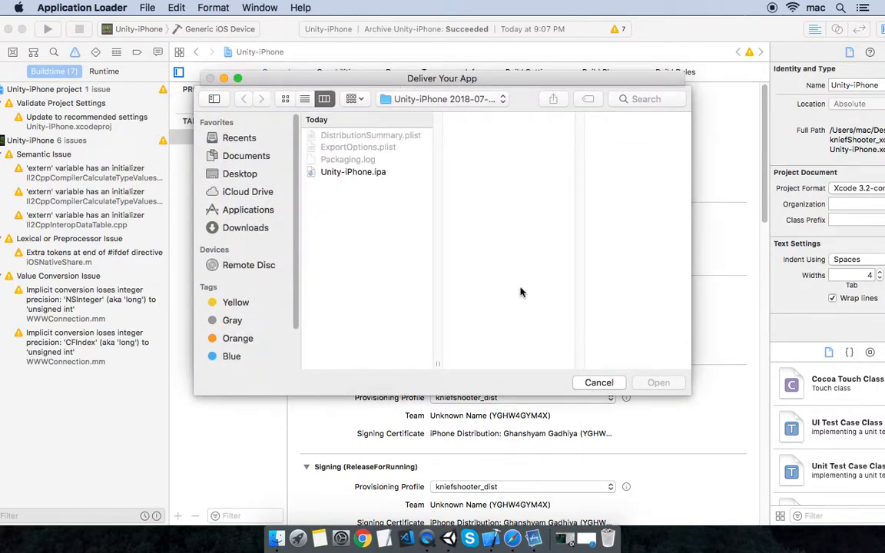
pyautogui.click(379, 173)
pyautogui.click(662, 387)
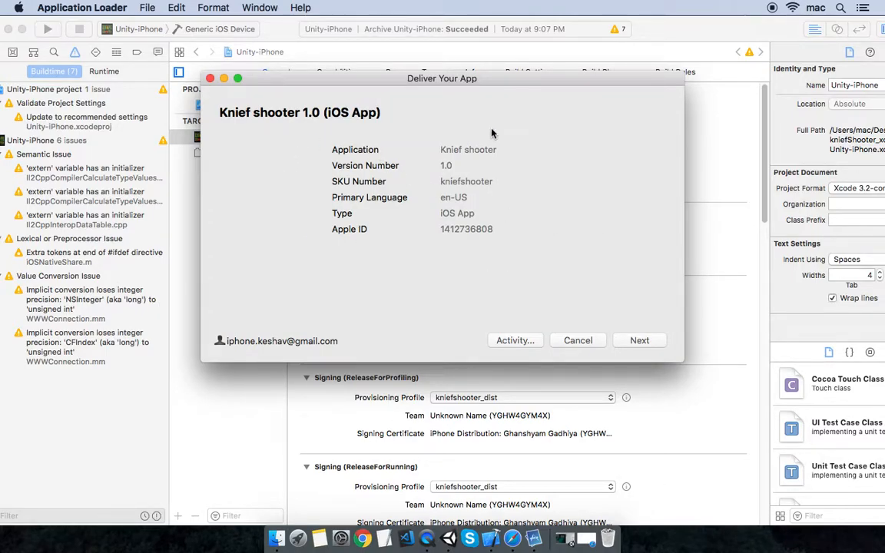
pyautogui.click(640, 342)
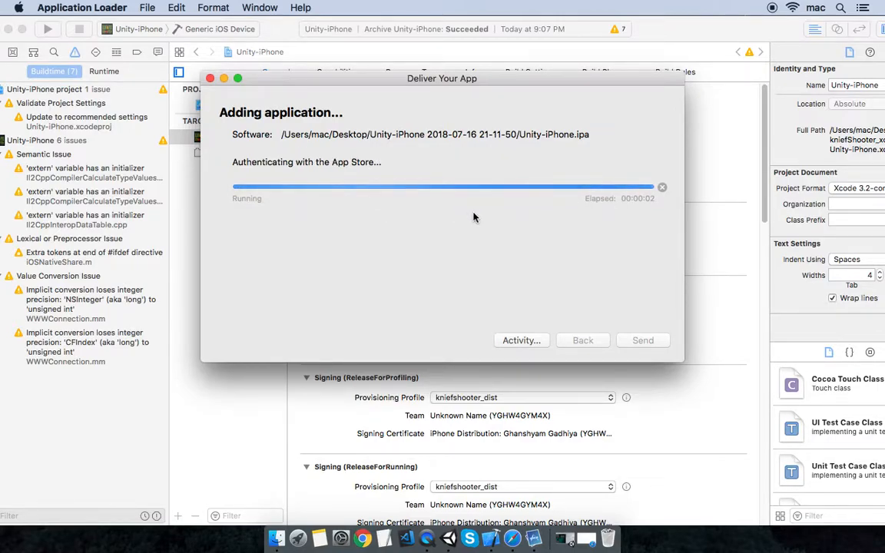
# - In Safari, open Knief shooter, confirm Activity lists no builds, then go to App Store information
pyautogui.click(512, 540)
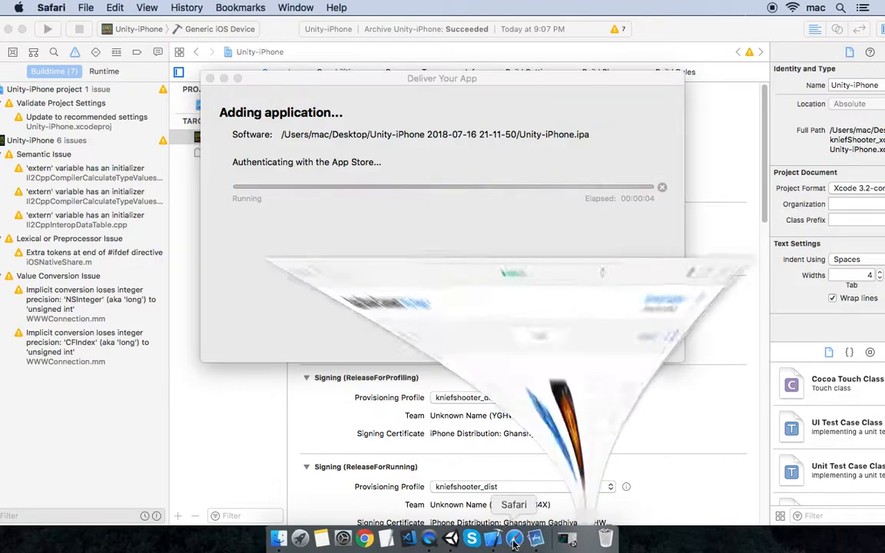
pyautogui.click(79, 262)
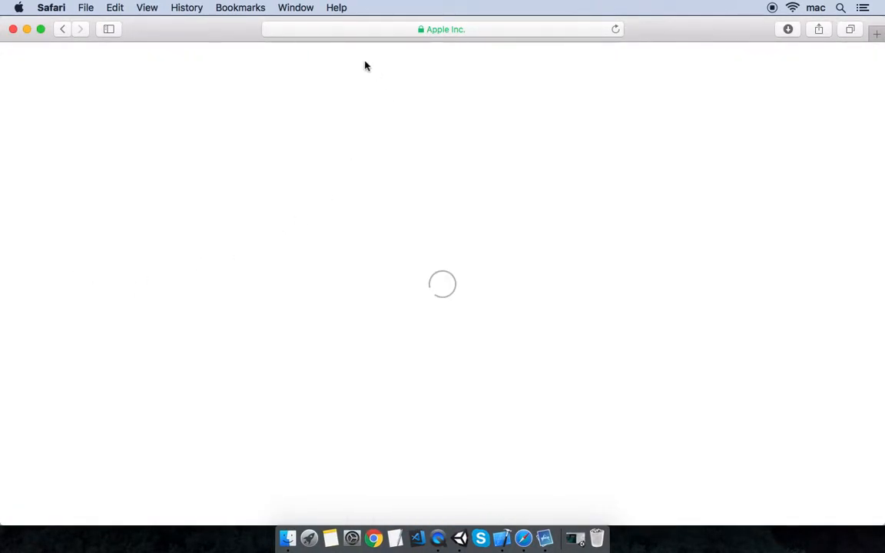
pyautogui.click(257, 96)
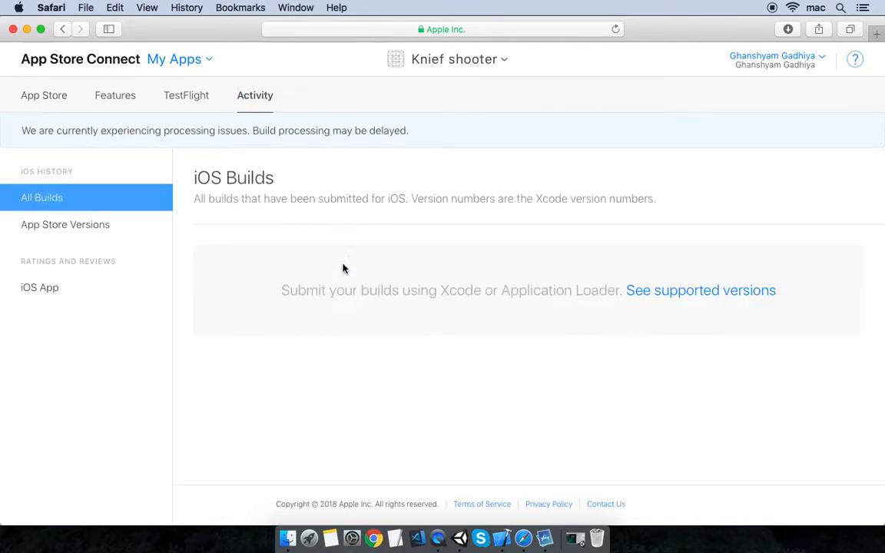
pyautogui.click(45, 100)
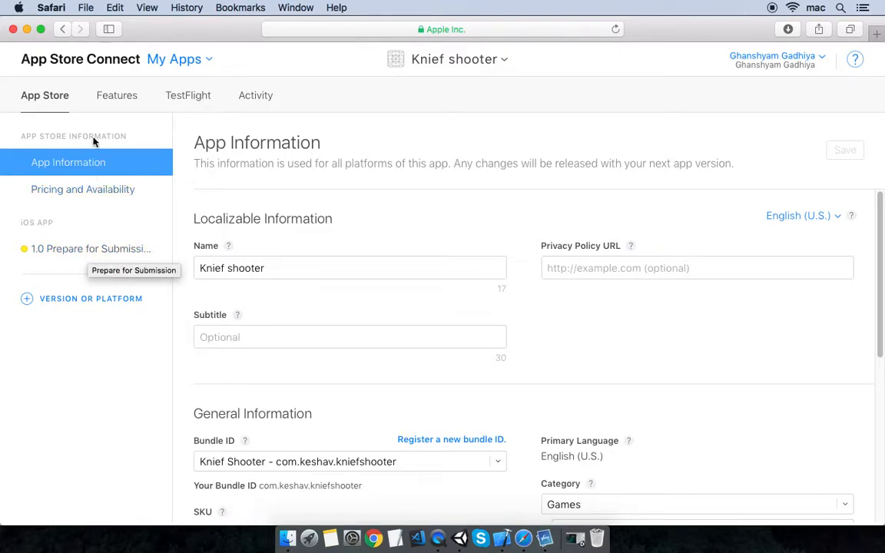
# - Open the 1.0 Prepare for Submission page and scroll down to App Review Information
pyautogui.click(83, 256)
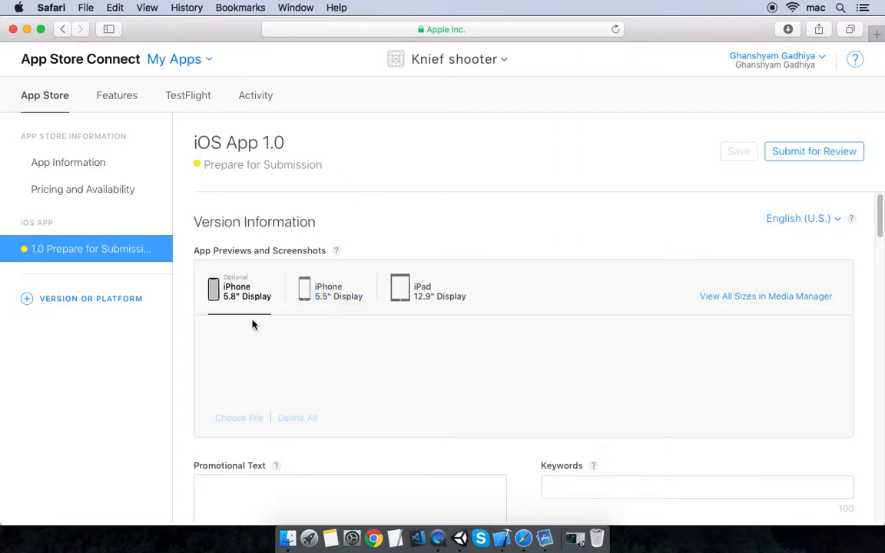
pyautogui.click(303, 252)
pyautogui.scroll(-5, 505, 329)
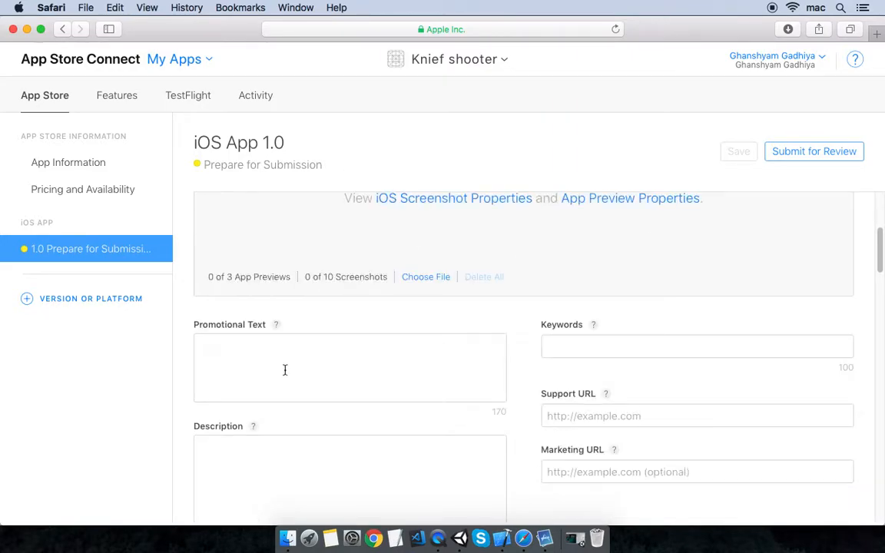
pyautogui.scroll(-4, 619, 395)
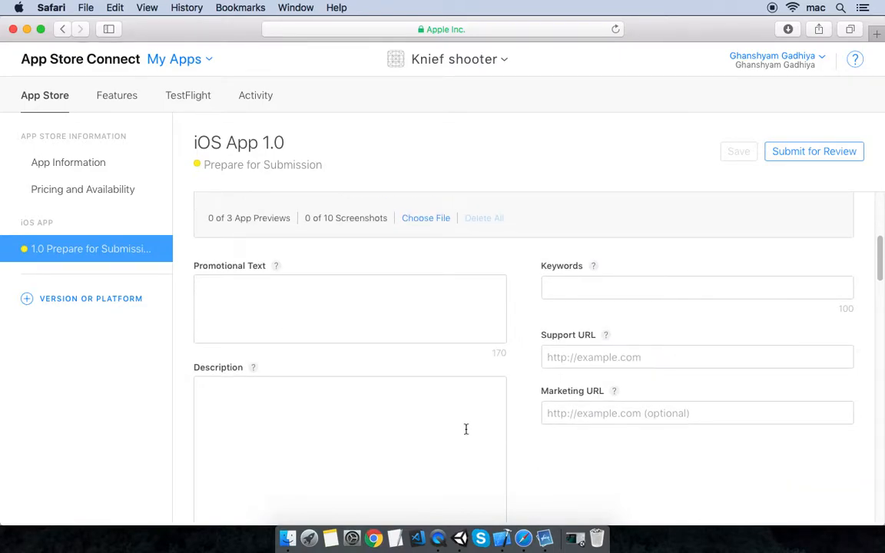
pyautogui.scroll(-10, 421, 395)
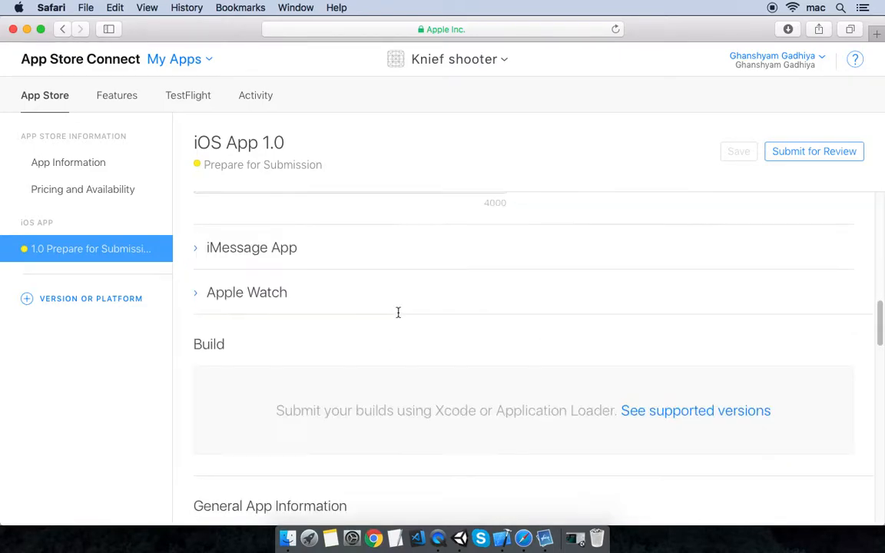
pyautogui.moveTo(193, 231); pyautogui.dragTo(230, 230)
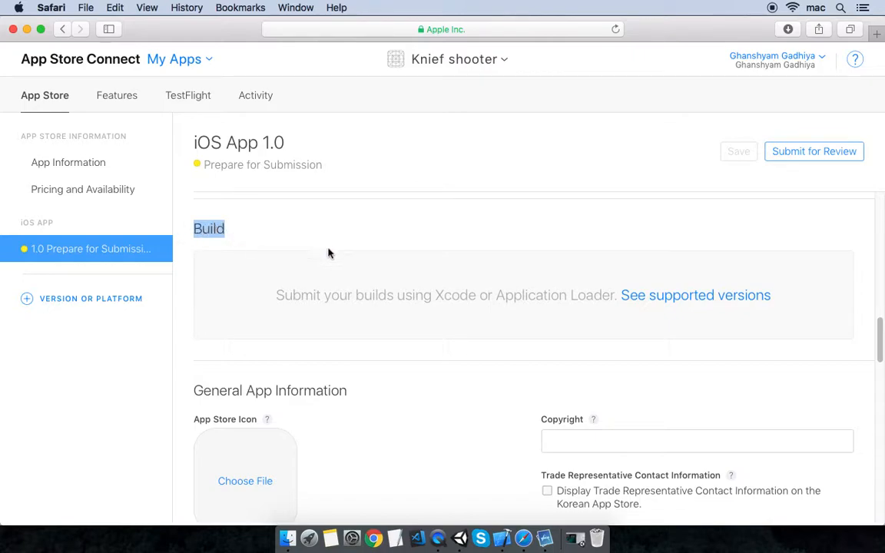
pyautogui.click(470, 319)
pyautogui.scroll(-2, 265, 376)
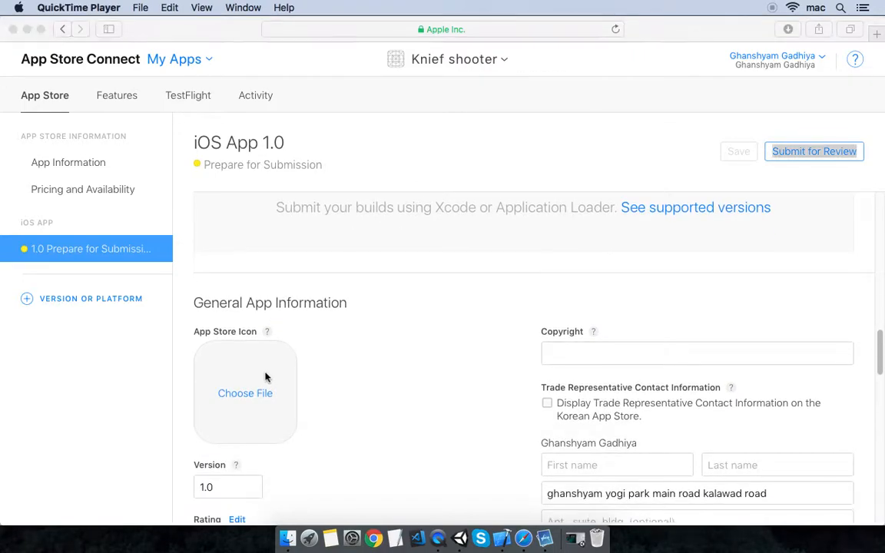
pyautogui.click(216, 335)
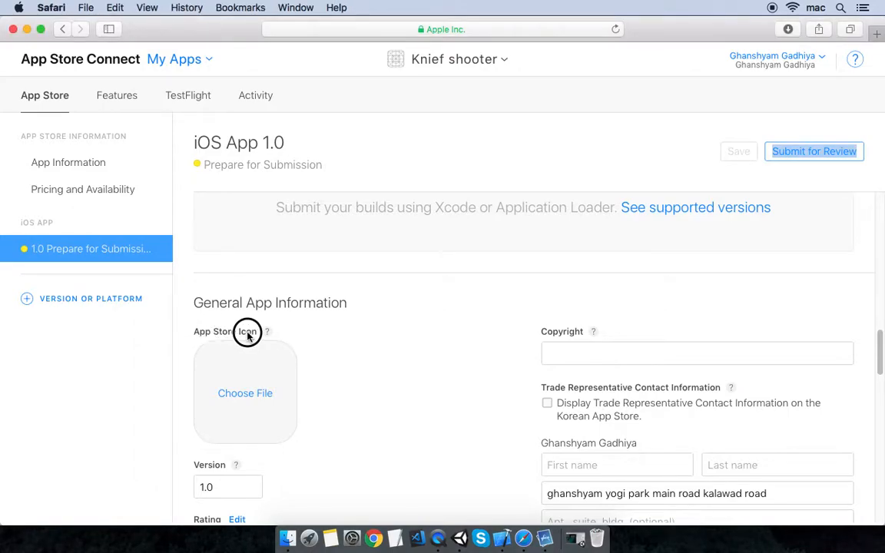
pyautogui.scroll(-1, 265, 361)
pyautogui.scroll(-1, 254, 377)
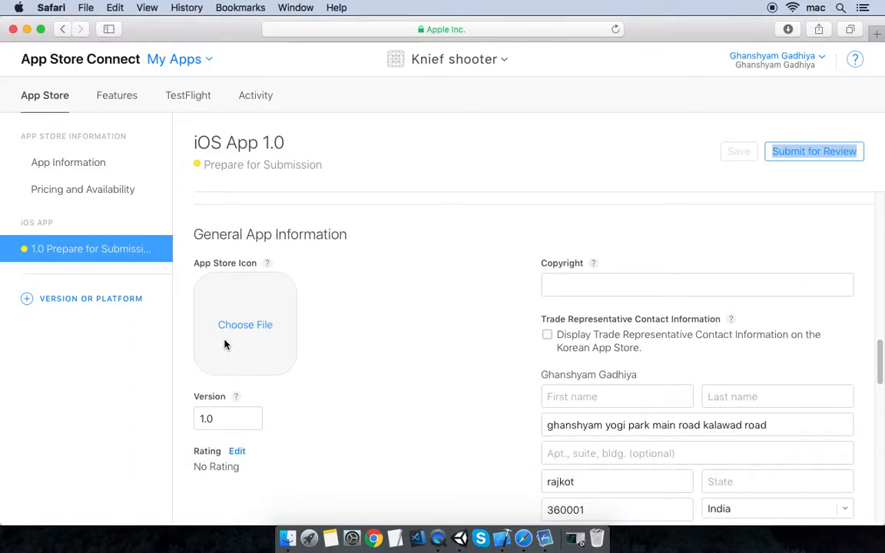
pyautogui.scroll(-15, 323, 342)
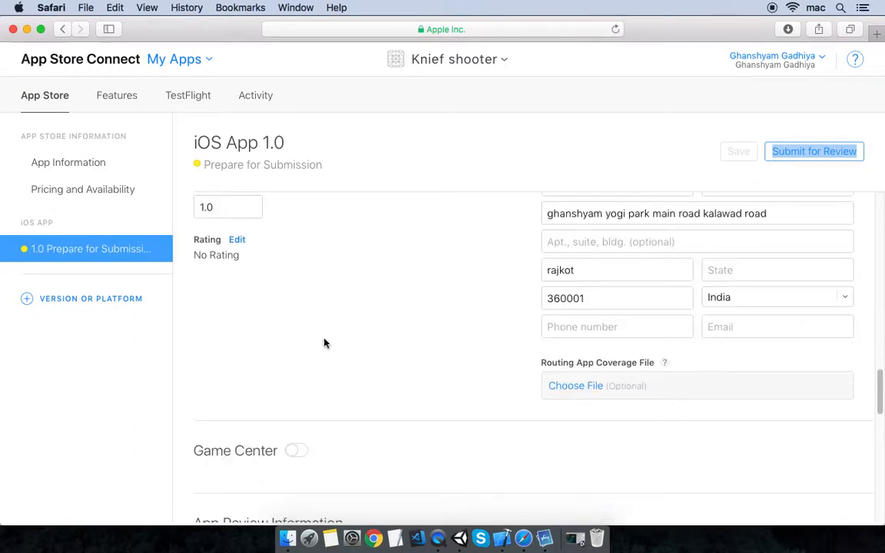
pyautogui.scroll(3, 213, 265)
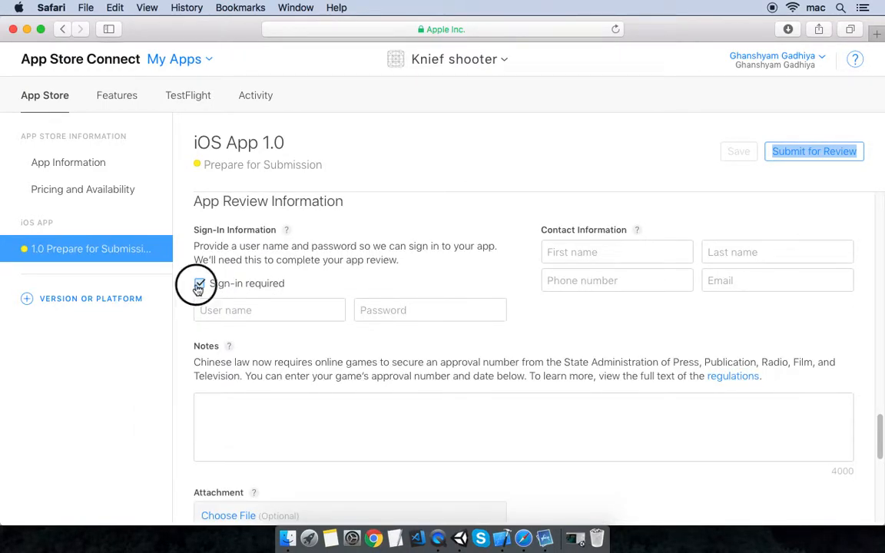
# - Uncheck Sign-in required and save the version page
pyautogui.click(200, 285)
pyautogui.click(201, 285)
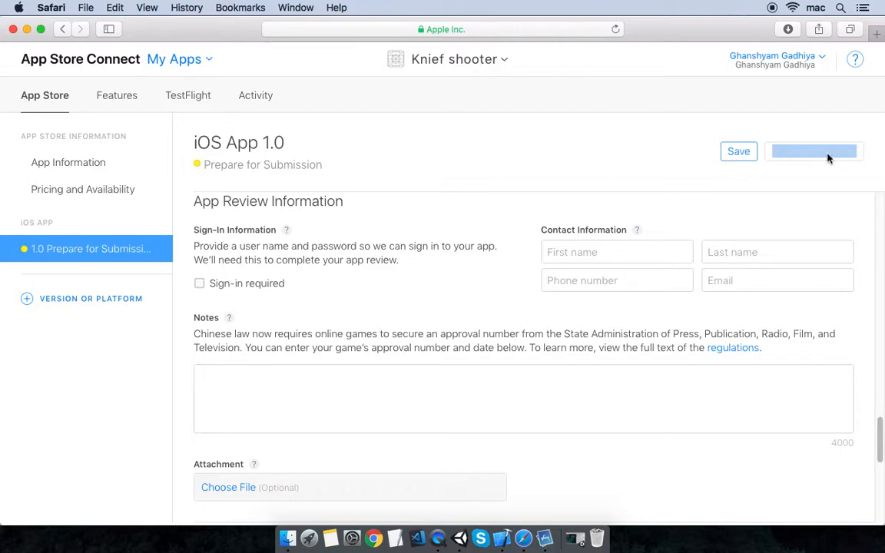
pyautogui.click(747, 156)
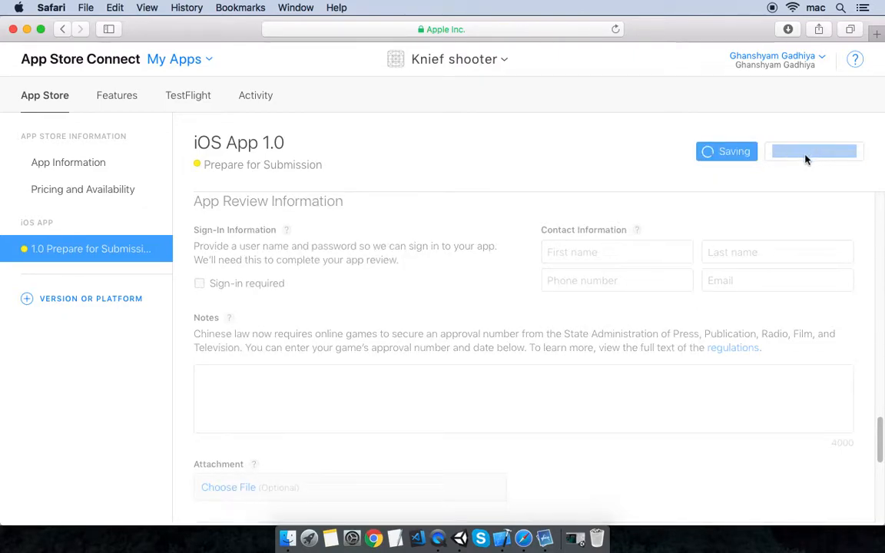